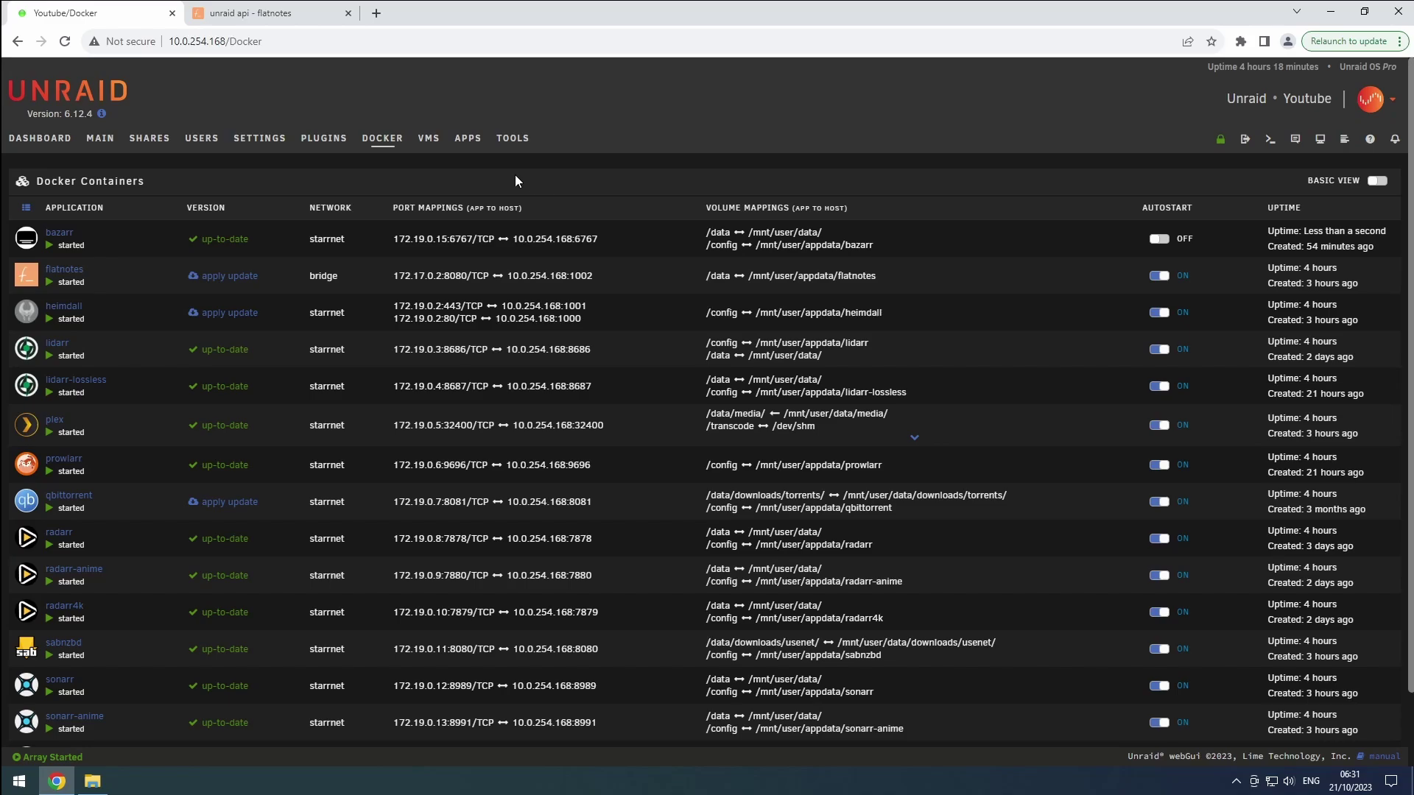
Launch the Bazarr WebUI from the Unraid container menu and go to Settings > General
{"action": "left_click", "coordinate": [30, 238]}
{"action": "left_click", "coordinate": [37, 263]}
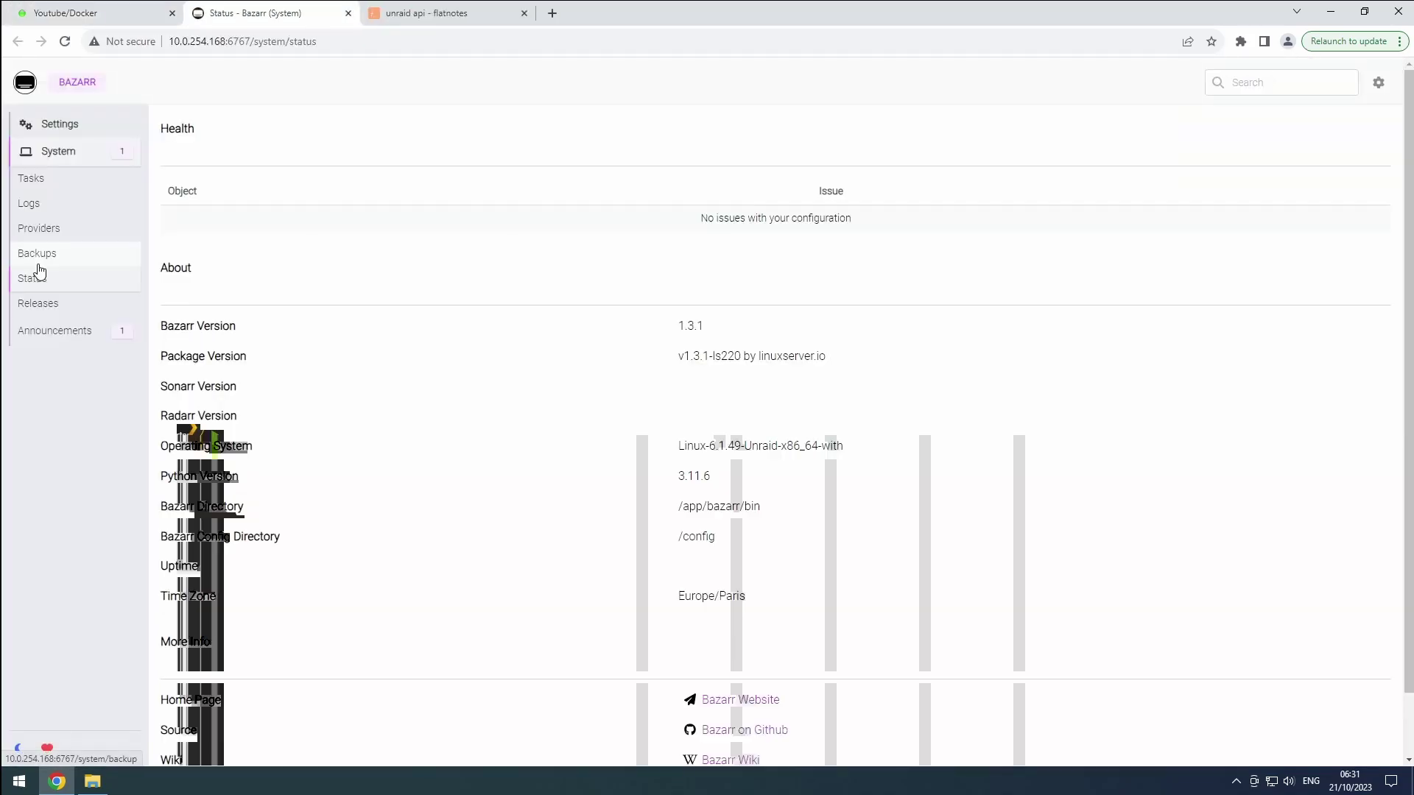
{"action": "left_click", "coordinate": [65, 127]}
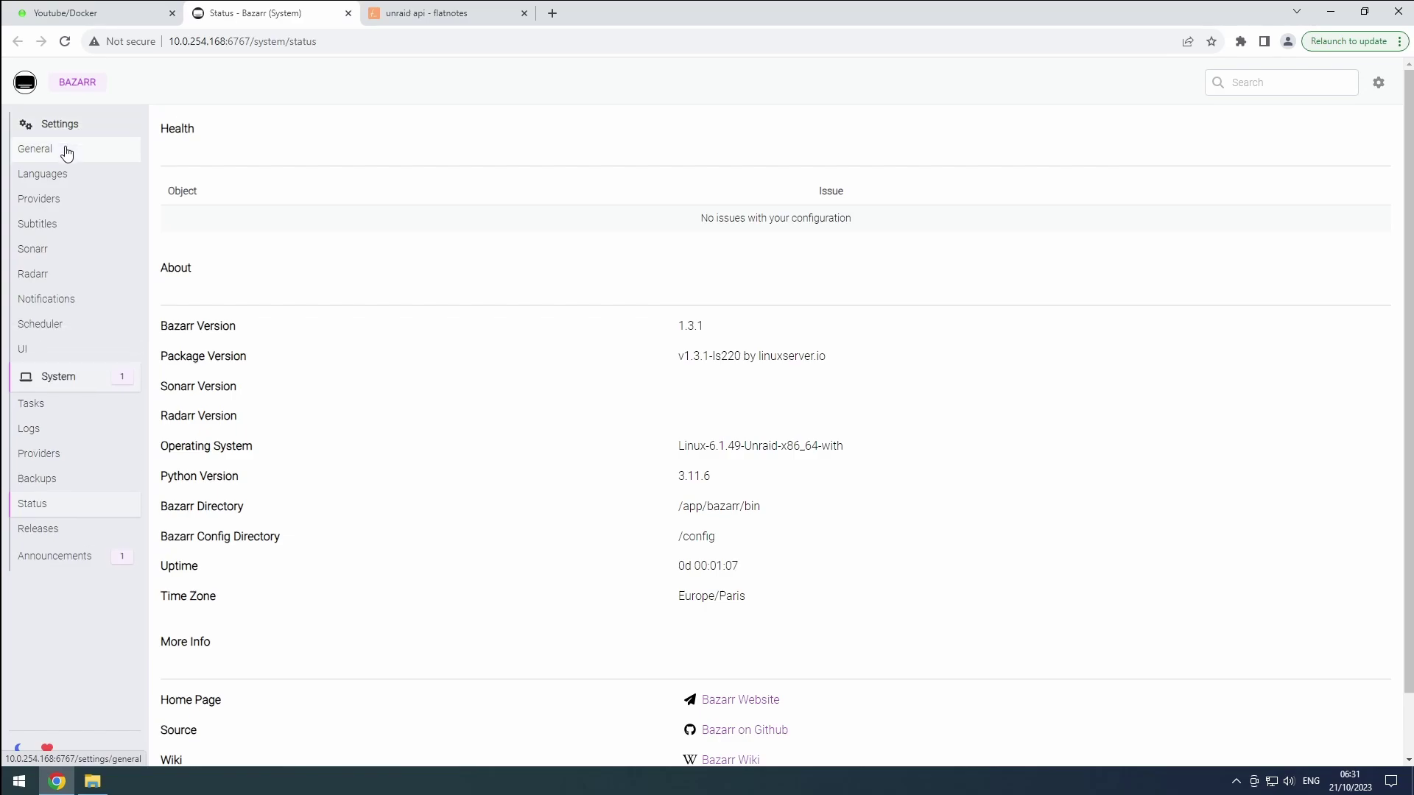
{"action": "left_click", "coordinate": [66, 151]}
Set Authentication to Basic and enter the login username and password
{"action": "left_click", "coordinate": [246, 477]}
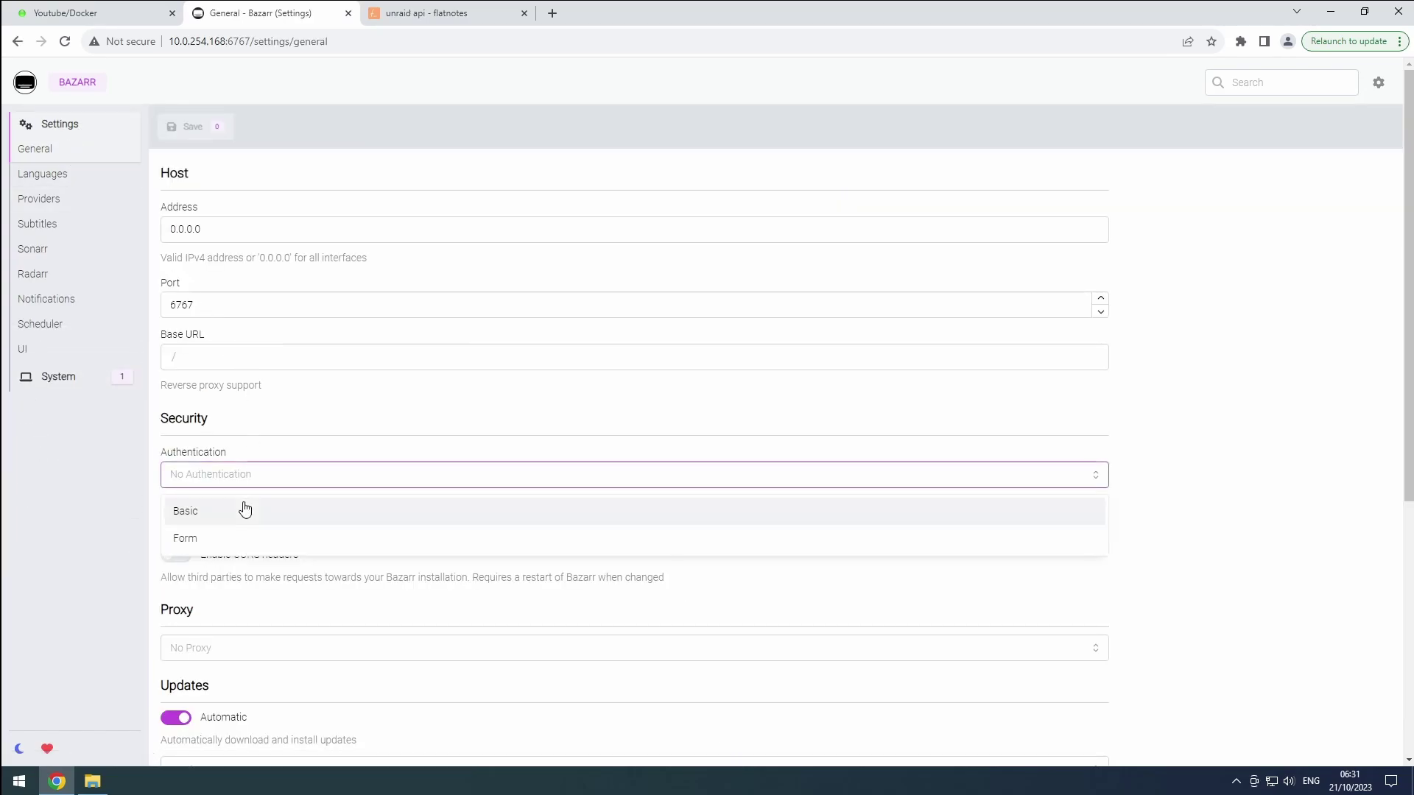
{"action": "left_click", "coordinate": [245, 510]}
{"action": "left_click", "coordinate": [244, 531]}
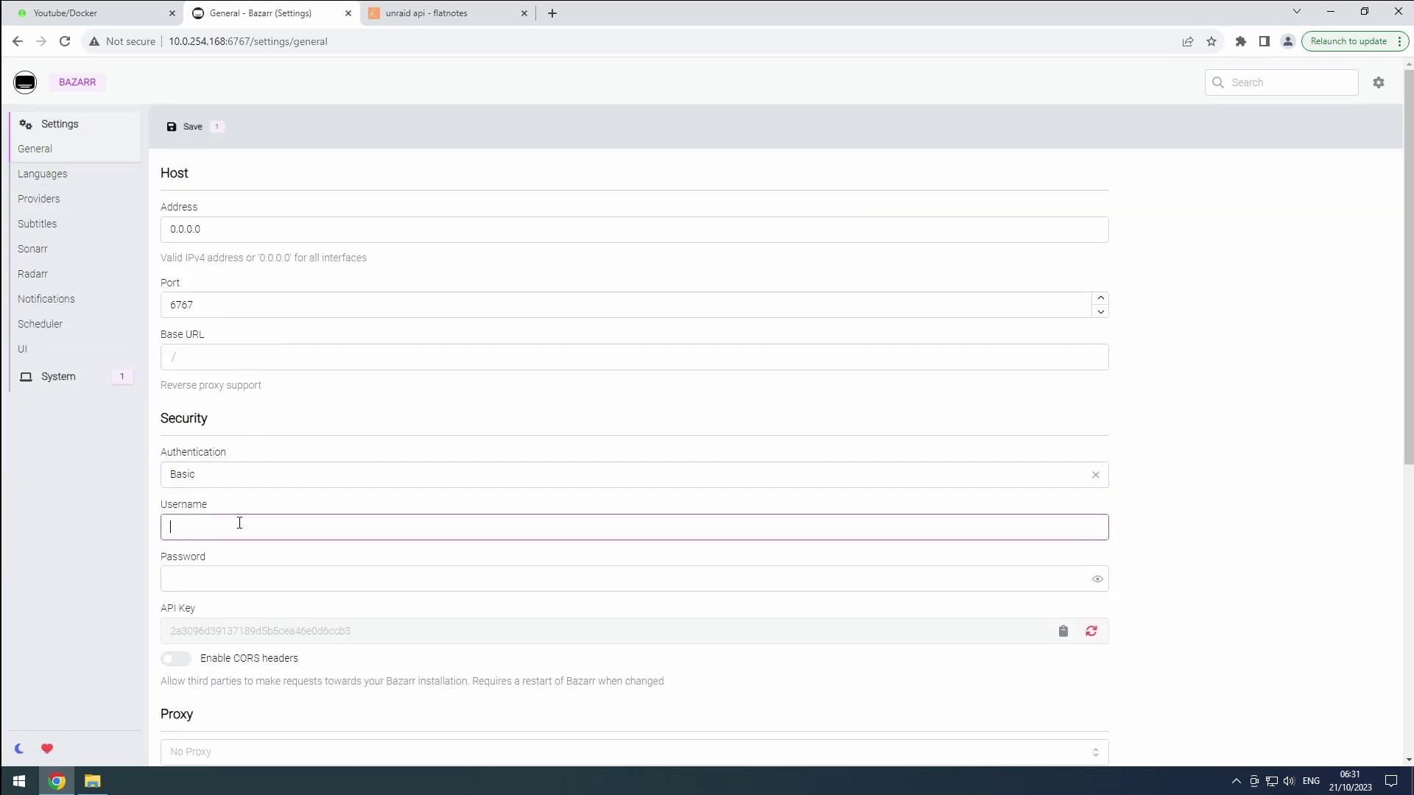
{"action": "key", "text": "Tab"}
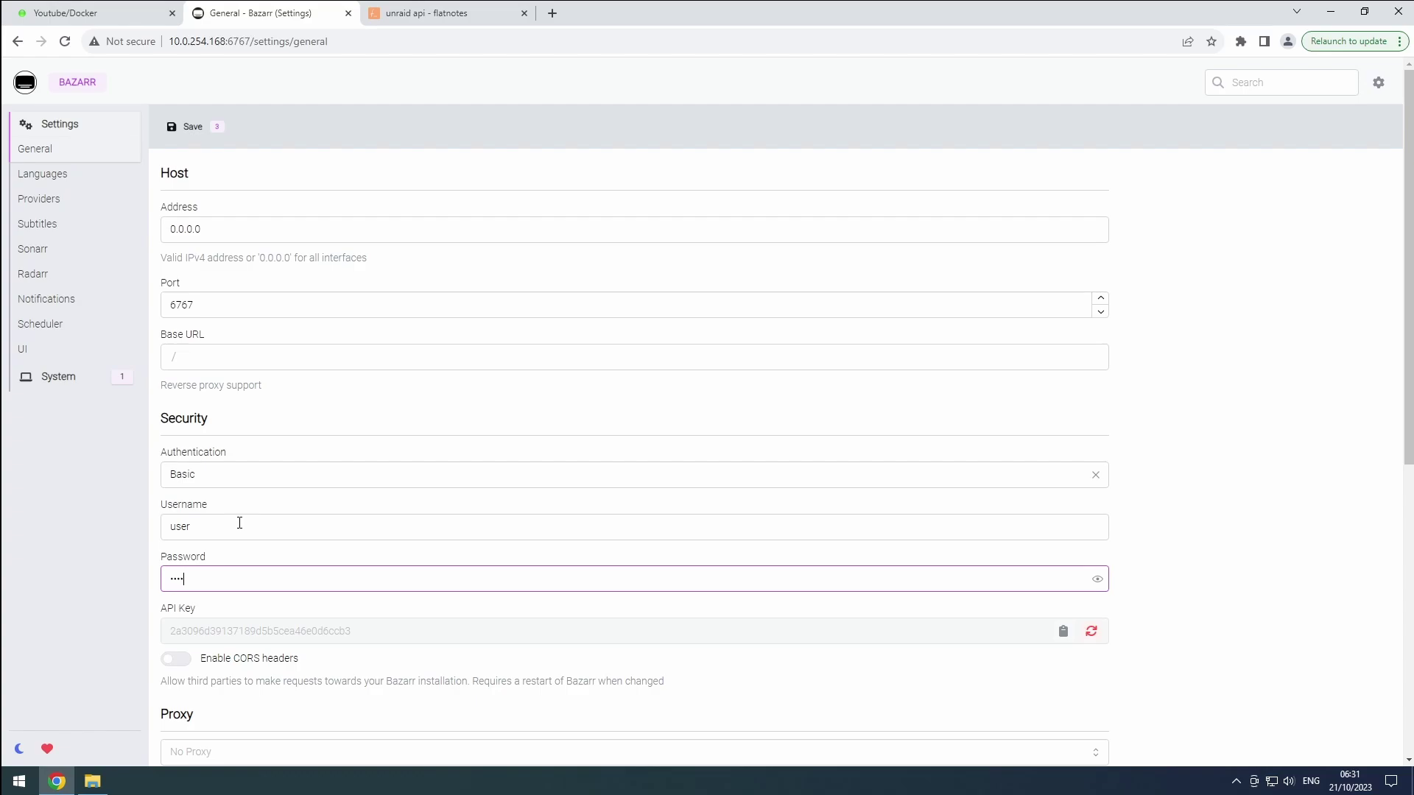
Turn off anonymous Analytics and save the General settings
{"action": "scroll", "coordinate": [267, 628], "scroll_direction": "down", "scroll_amount": 7}
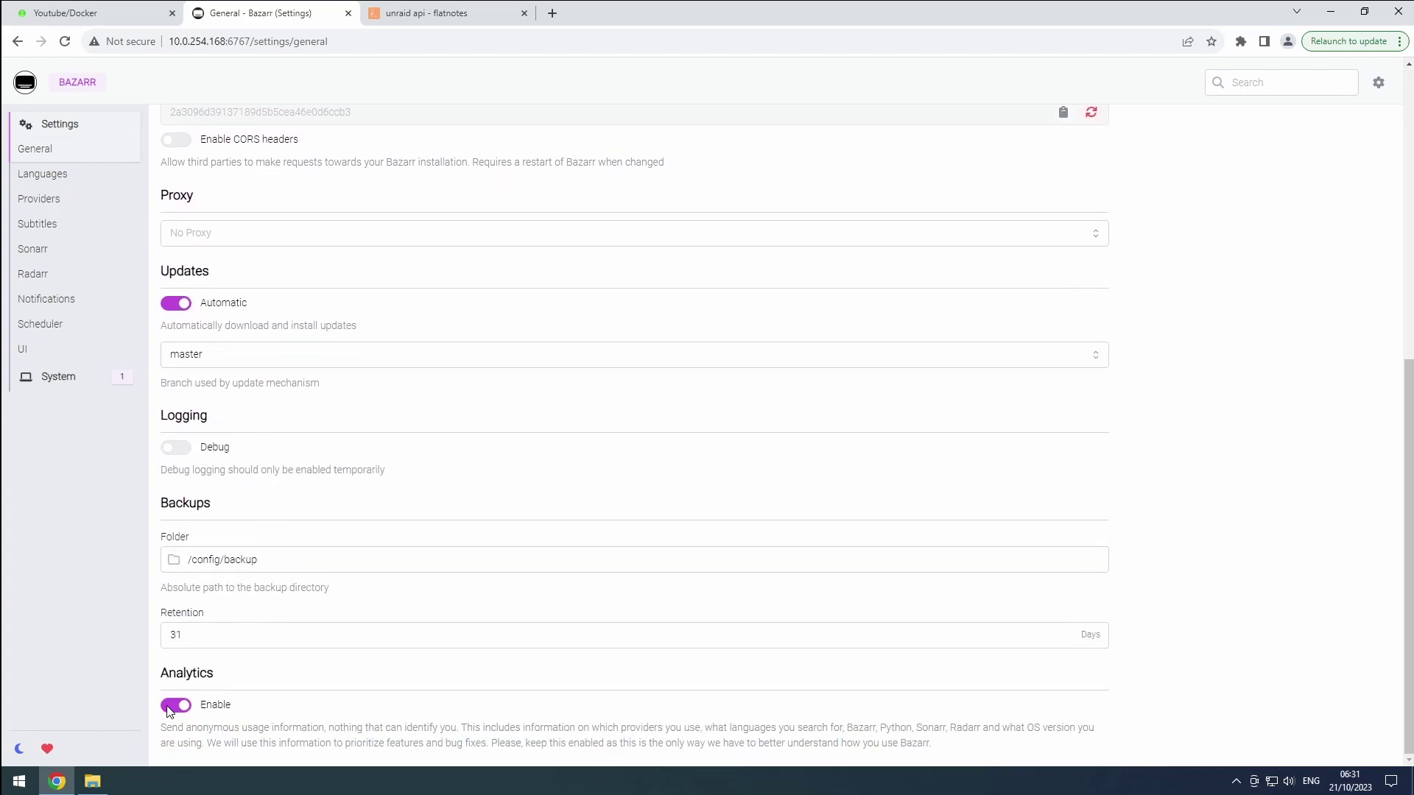
{"action": "left_click", "coordinate": [176, 705]}
{"action": "scroll", "coordinate": [189, 436], "scroll_direction": "up", "scroll_amount": 7}
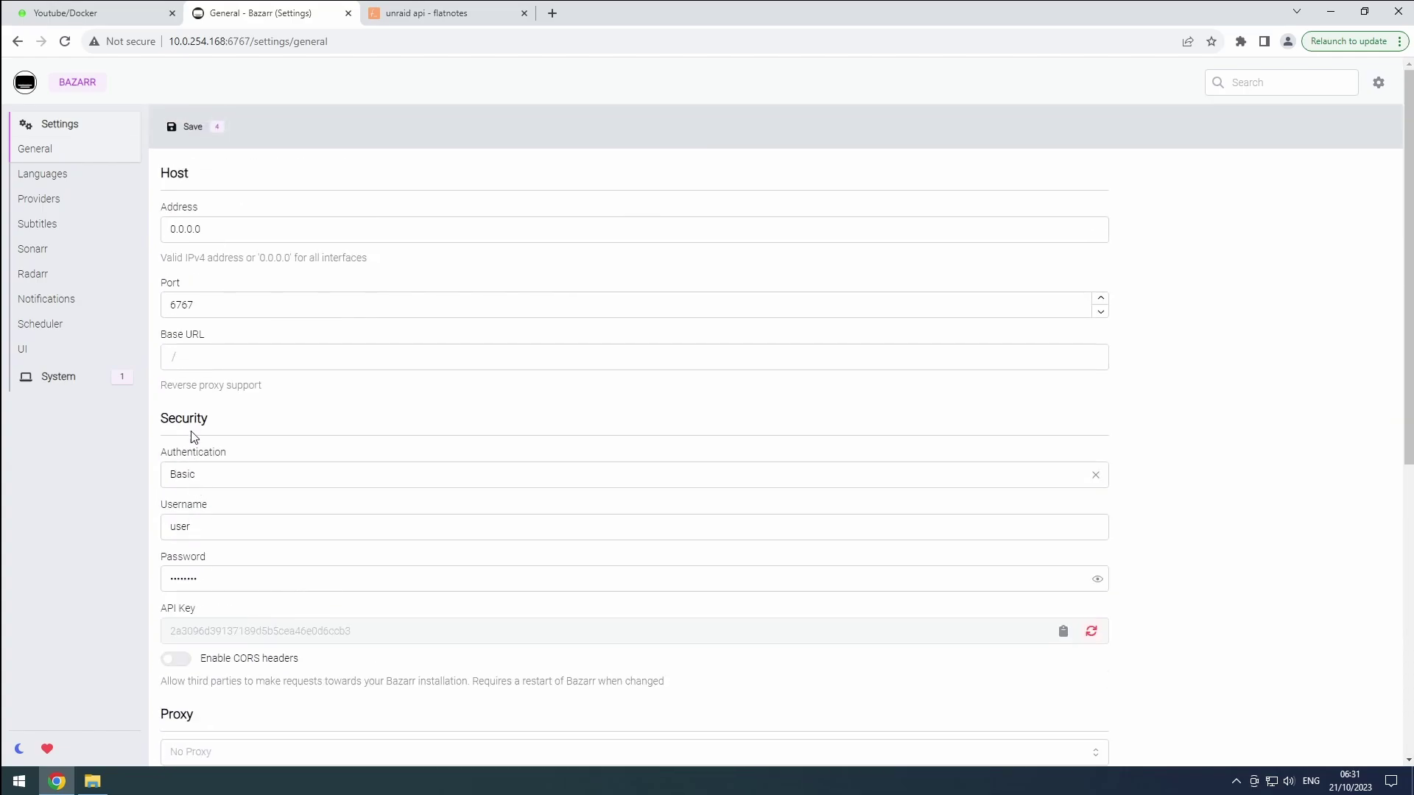
{"action": "left_click", "coordinate": [174, 136]}
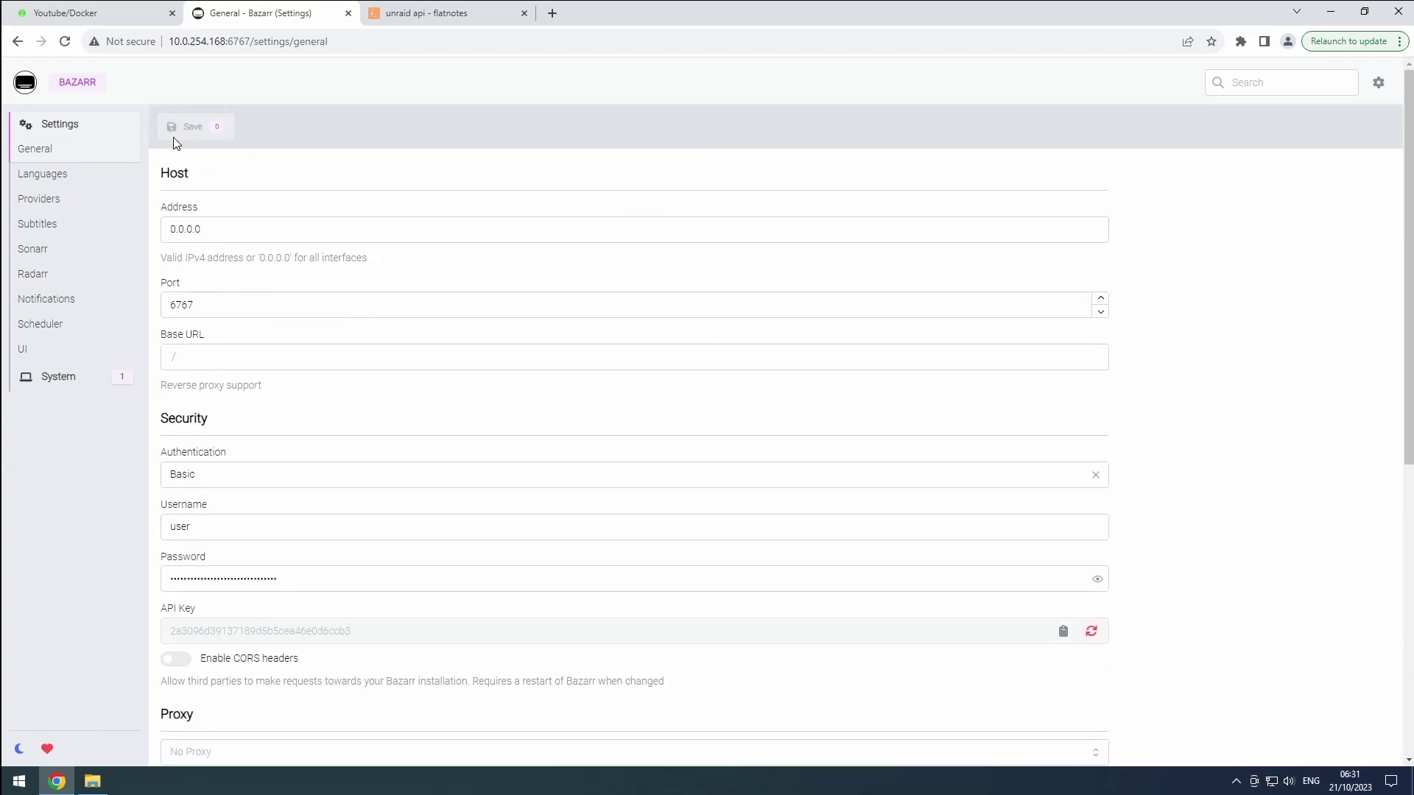
On the Languages settings page, add English and Dutch to the Languages Filter
{"action": "left_click", "coordinate": [60, 181]}
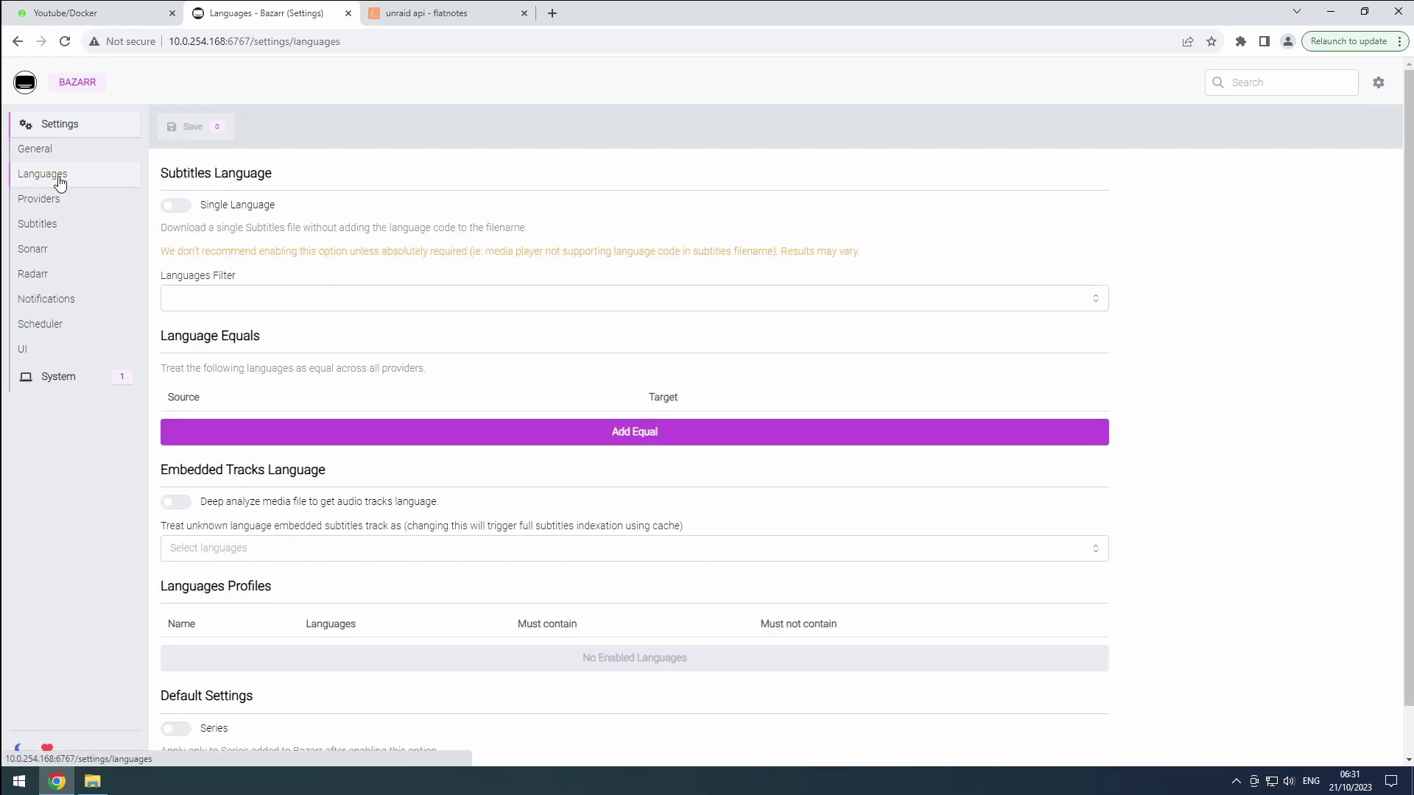
{"action": "left_click", "coordinate": [210, 297]}
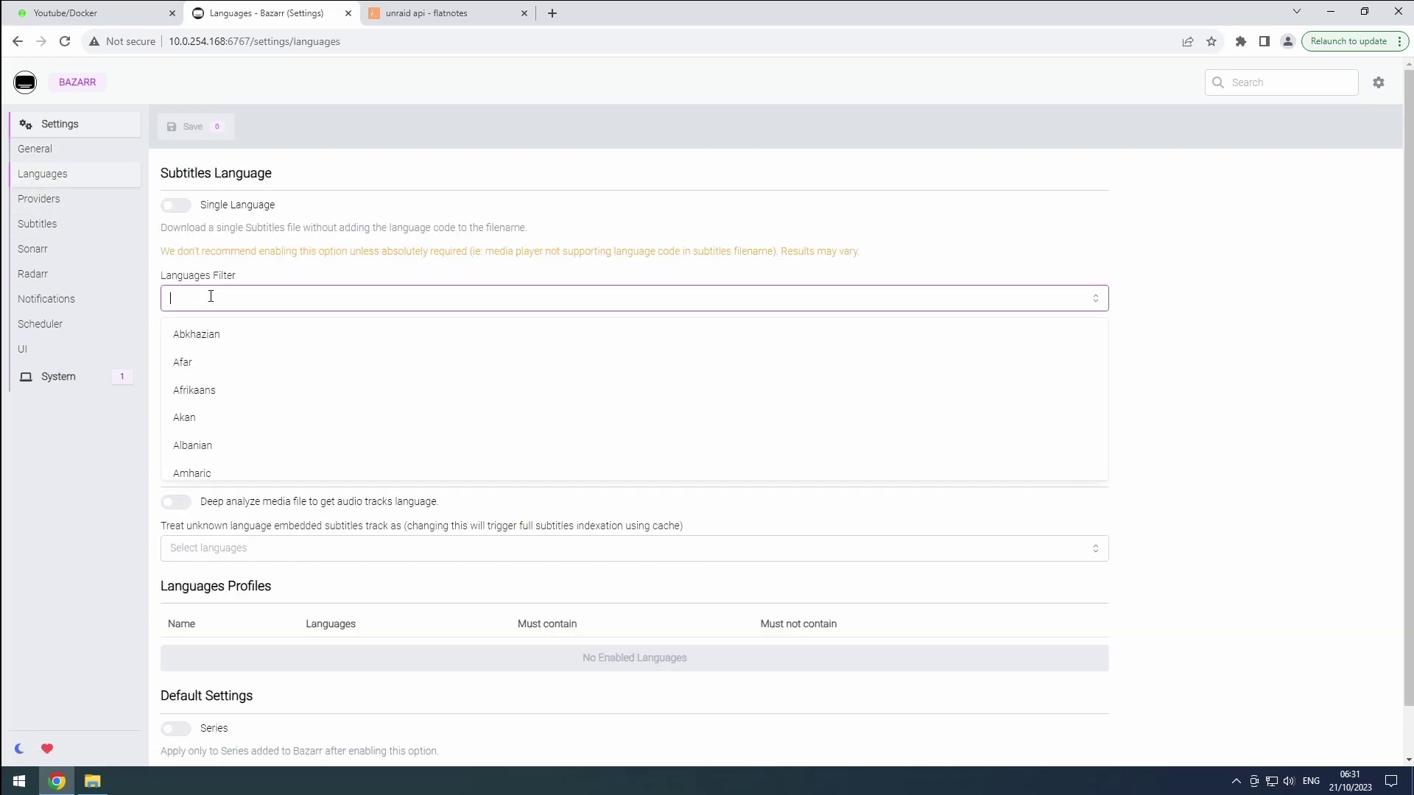
{"action": "type", "text": "englis"}
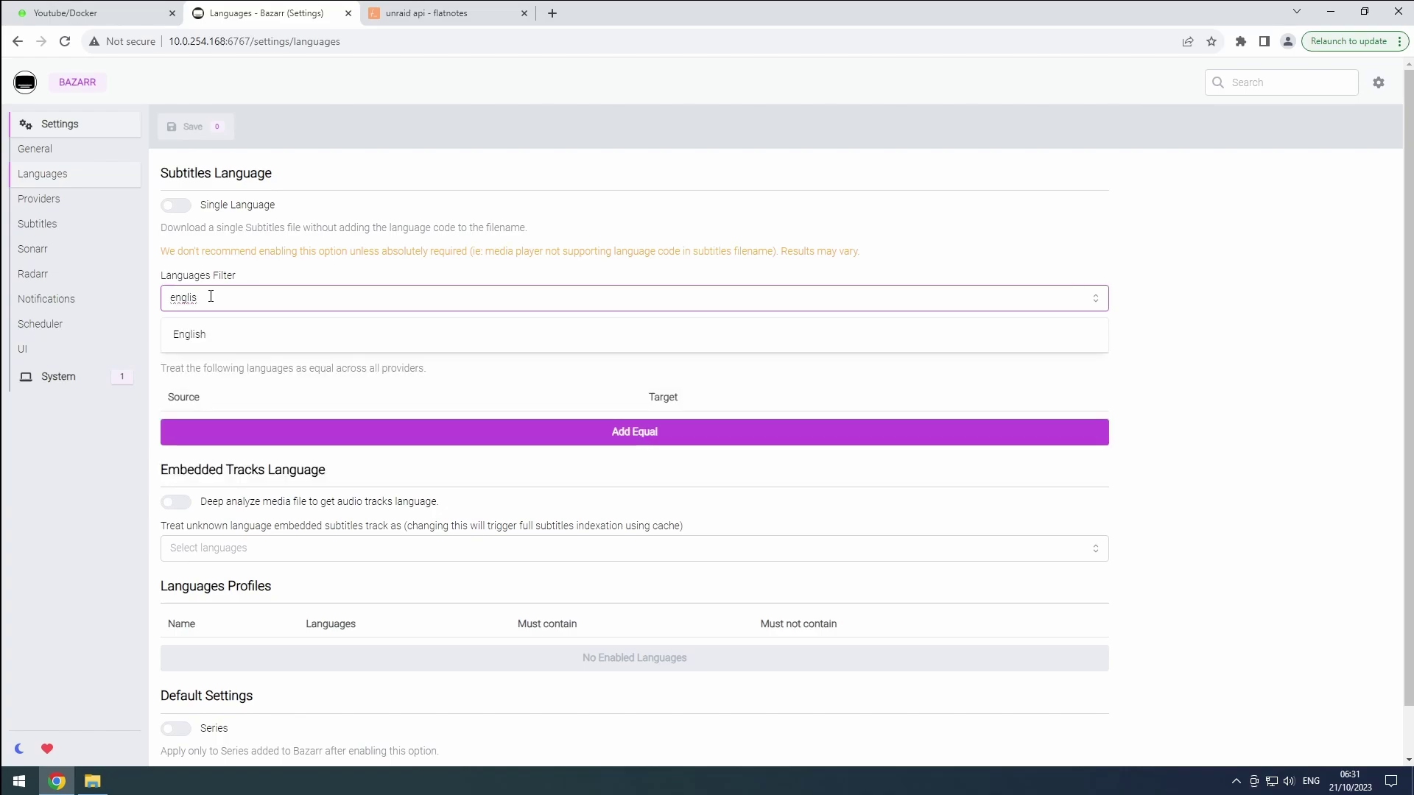
{"action": "left_click", "coordinate": [207, 337]}
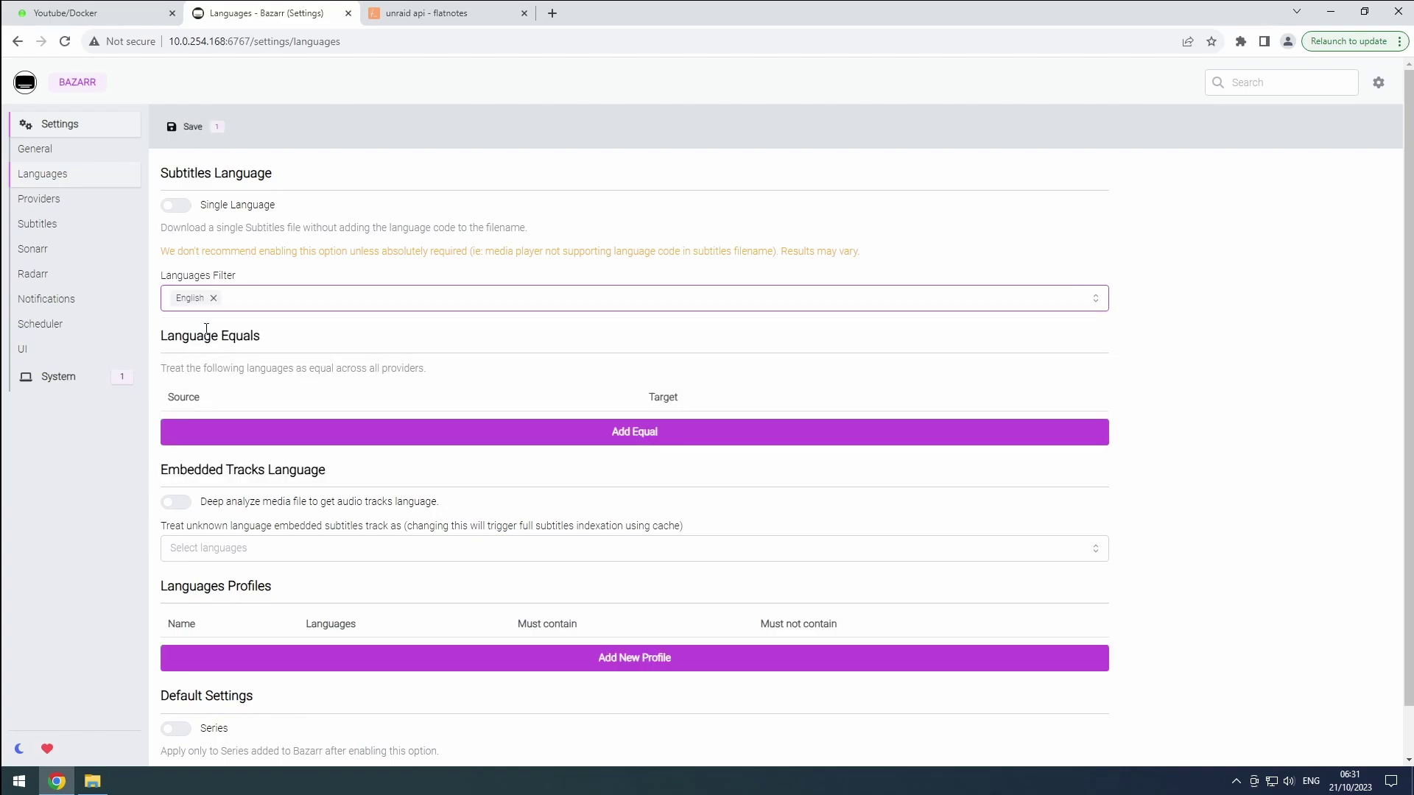
{"action": "left_click", "coordinate": [261, 296]}
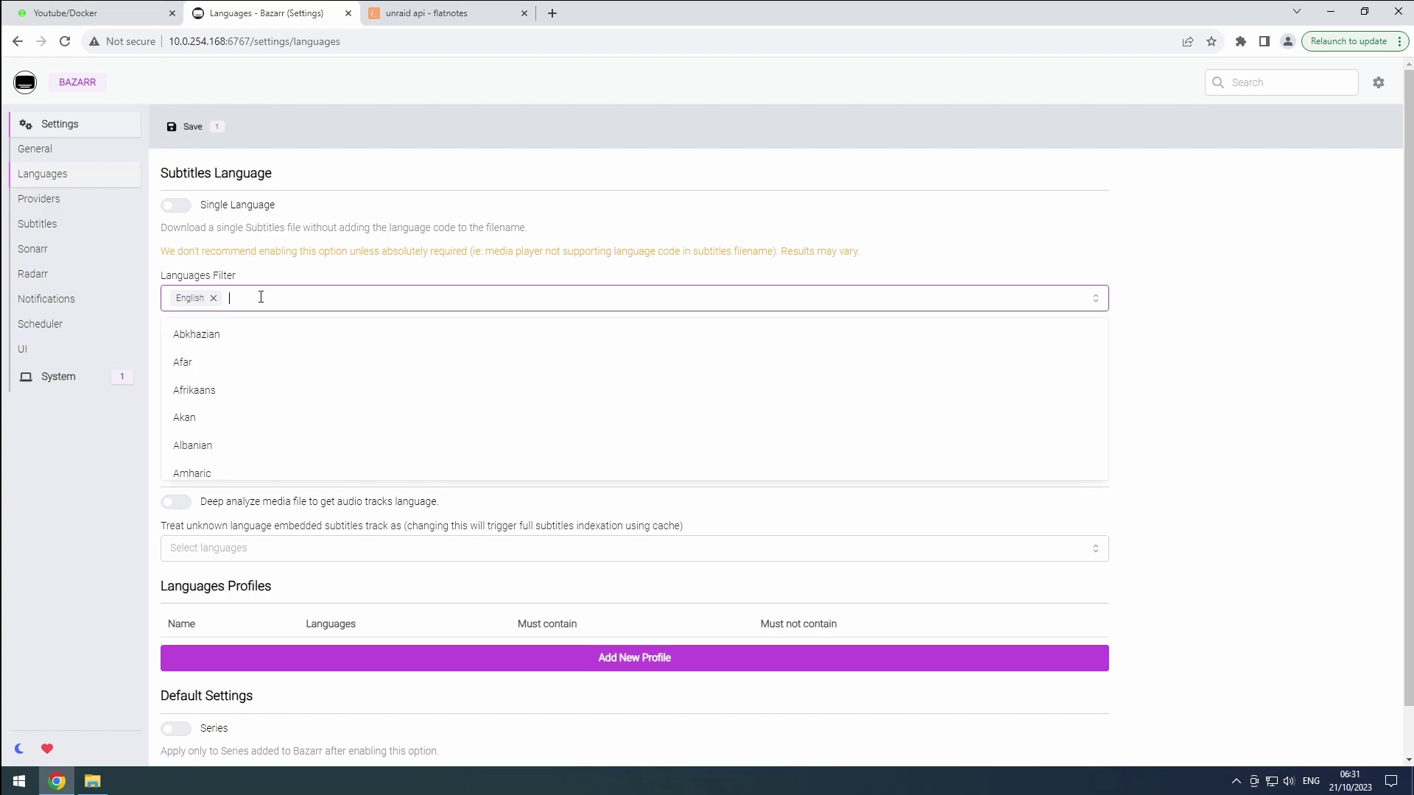
{"action": "type", "text": "dutch"}
{"action": "key", "text": "Return"}
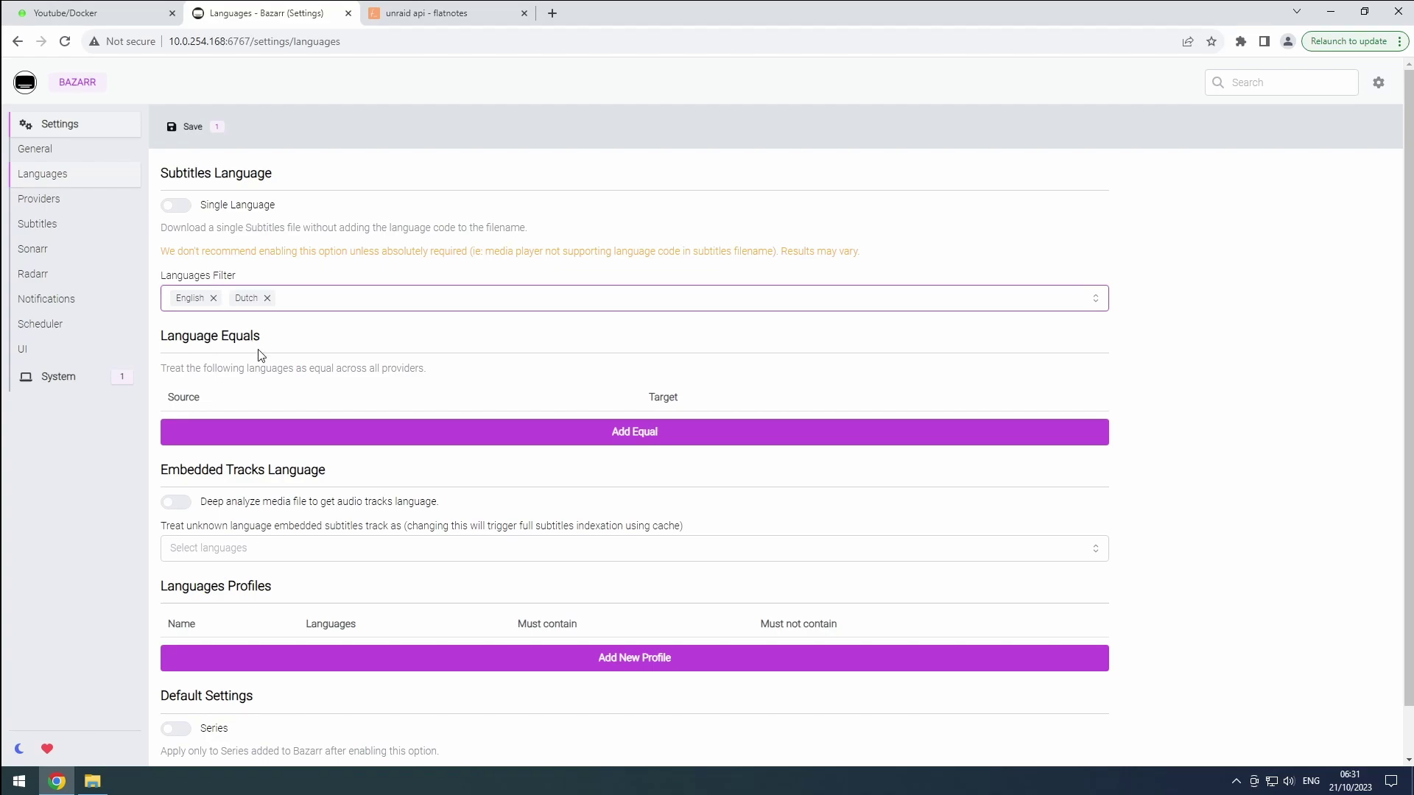
Create a new languages profile named Subs with two language rows
{"action": "left_click", "coordinate": [435, 662]}
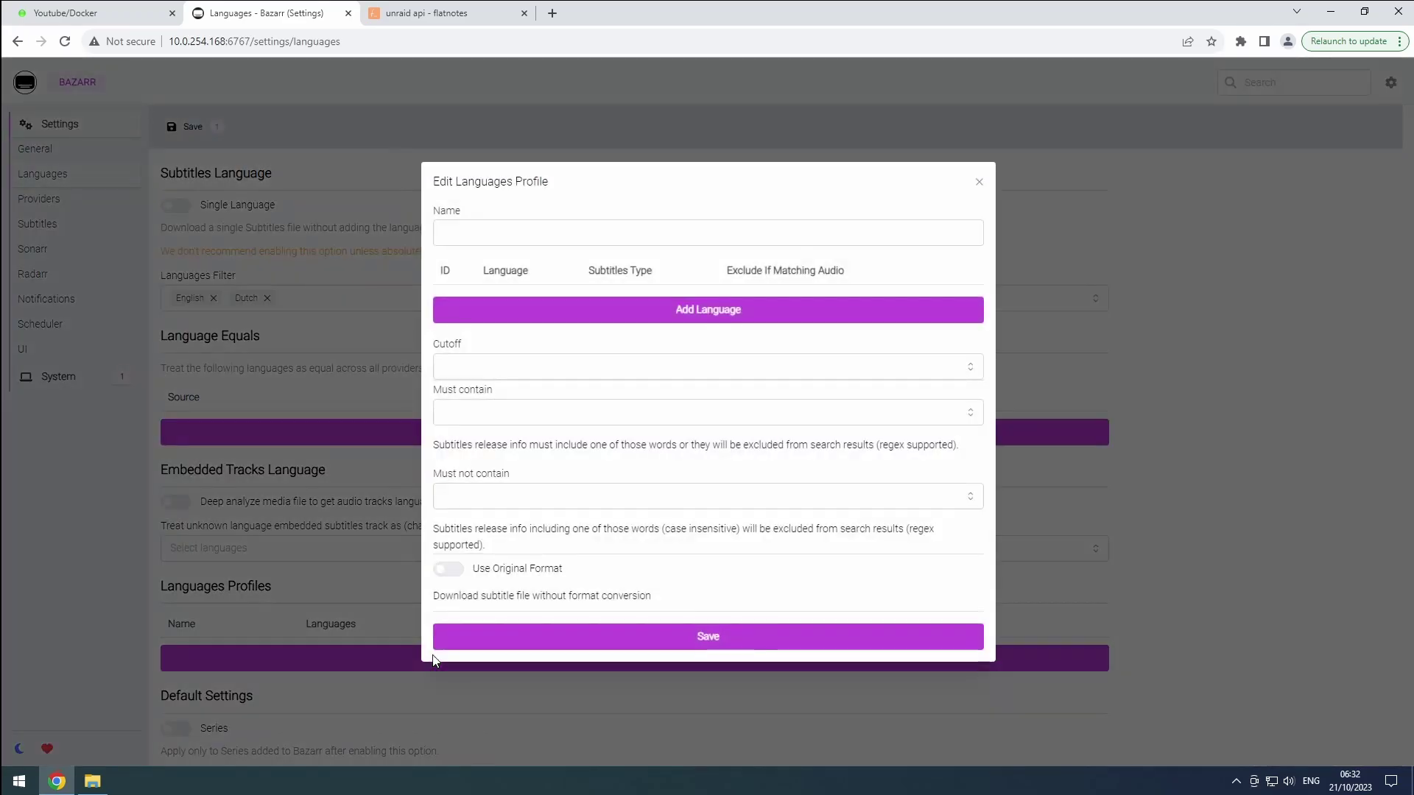
{"action": "left_click", "coordinate": [505, 235]}
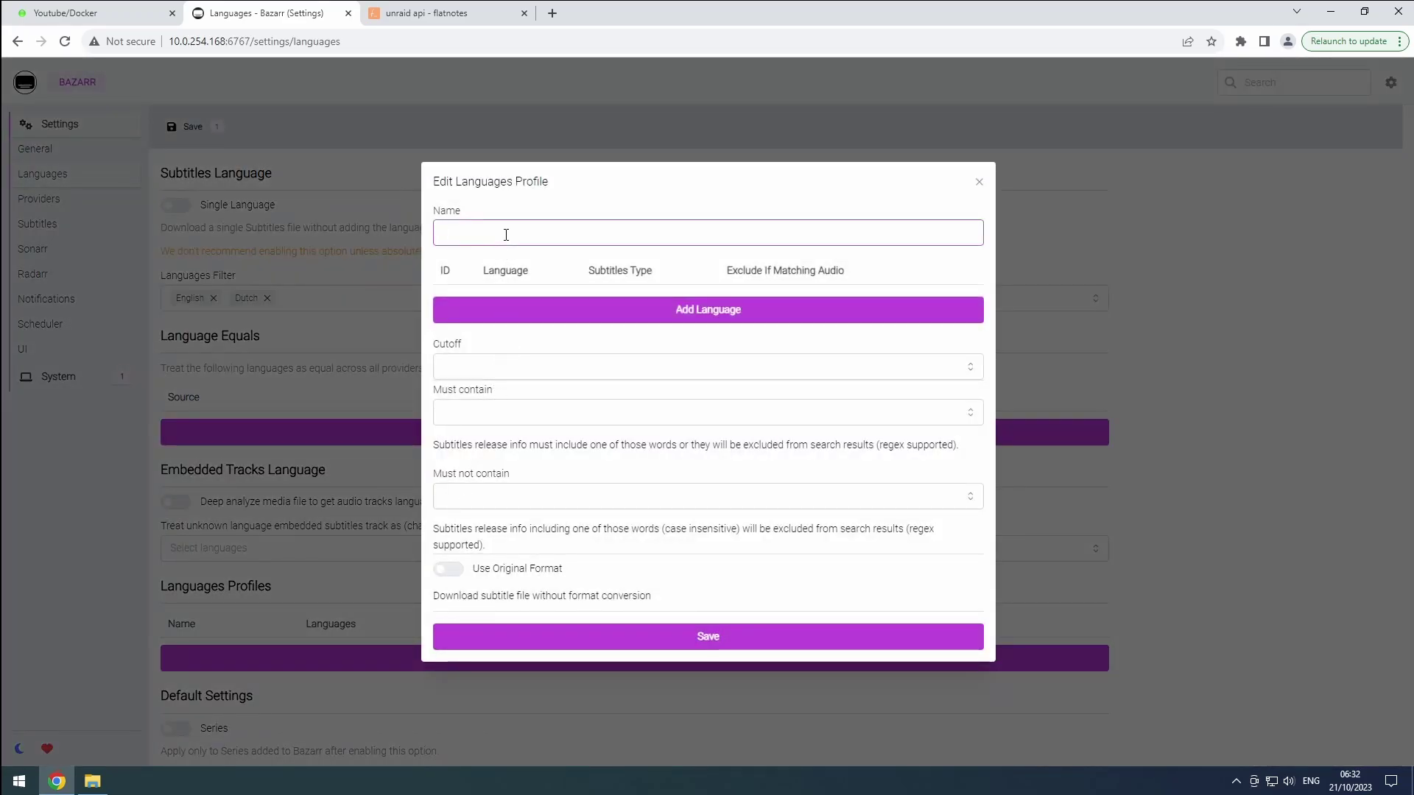
{"action": "type", "text": "Subs"}
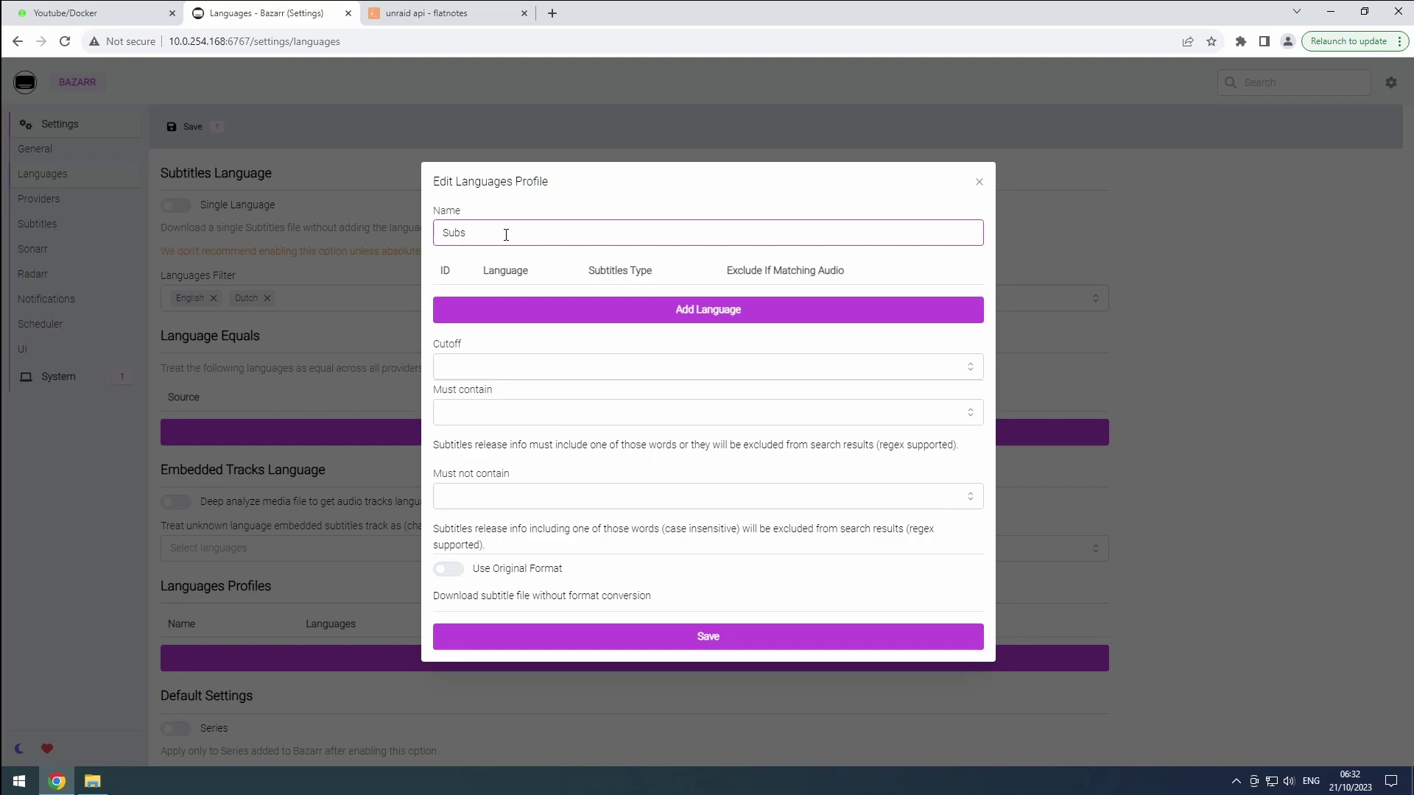
{"action": "left_click", "coordinate": [516, 304]}
{"action": "left_click", "coordinate": [516, 313]}
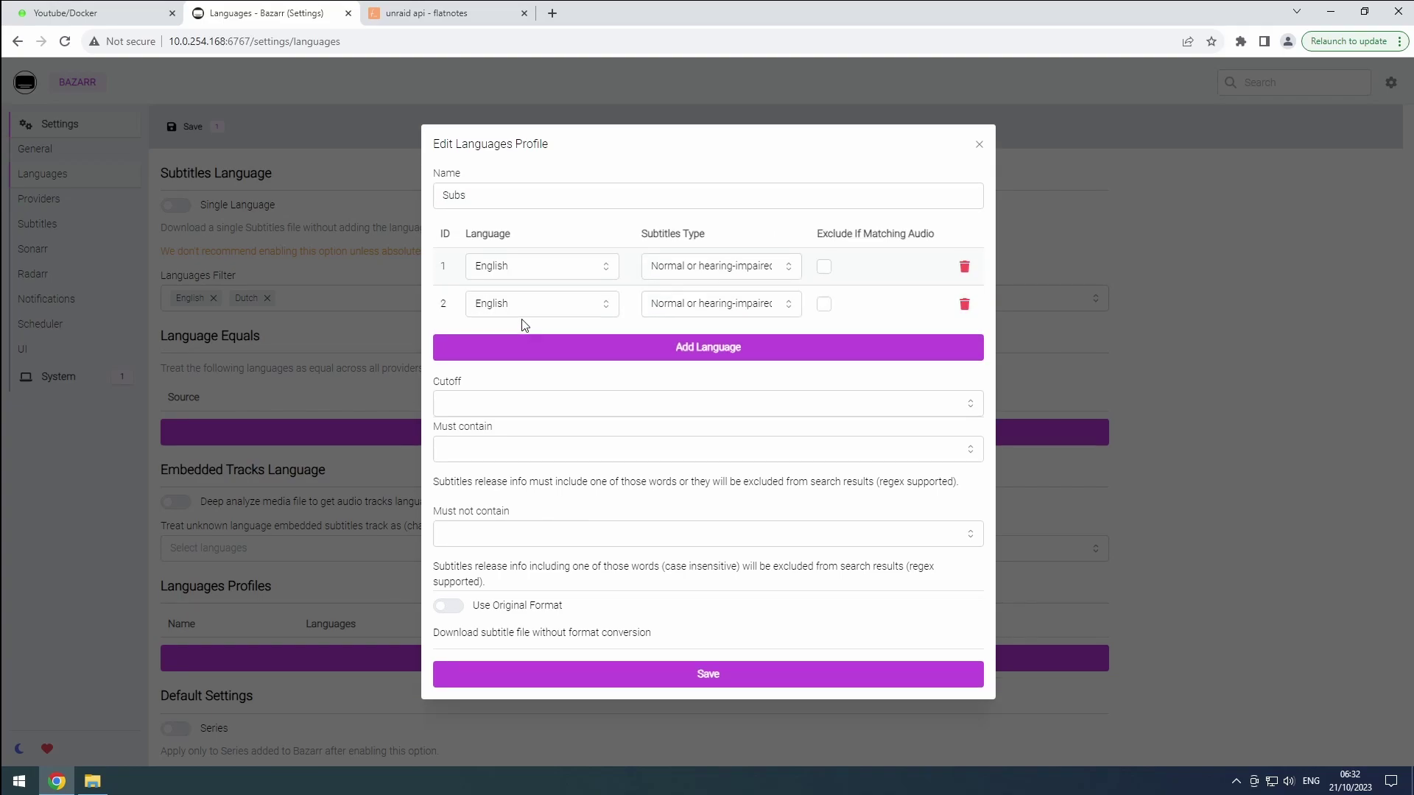
Set the profile's first row to Dutch and its cutoff to nl
{"action": "left_click", "coordinate": [521, 274]}
{"action": "left_click", "coordinate": [518, 329]}
{"action": "left_click", "coordinate": [673, 268]}
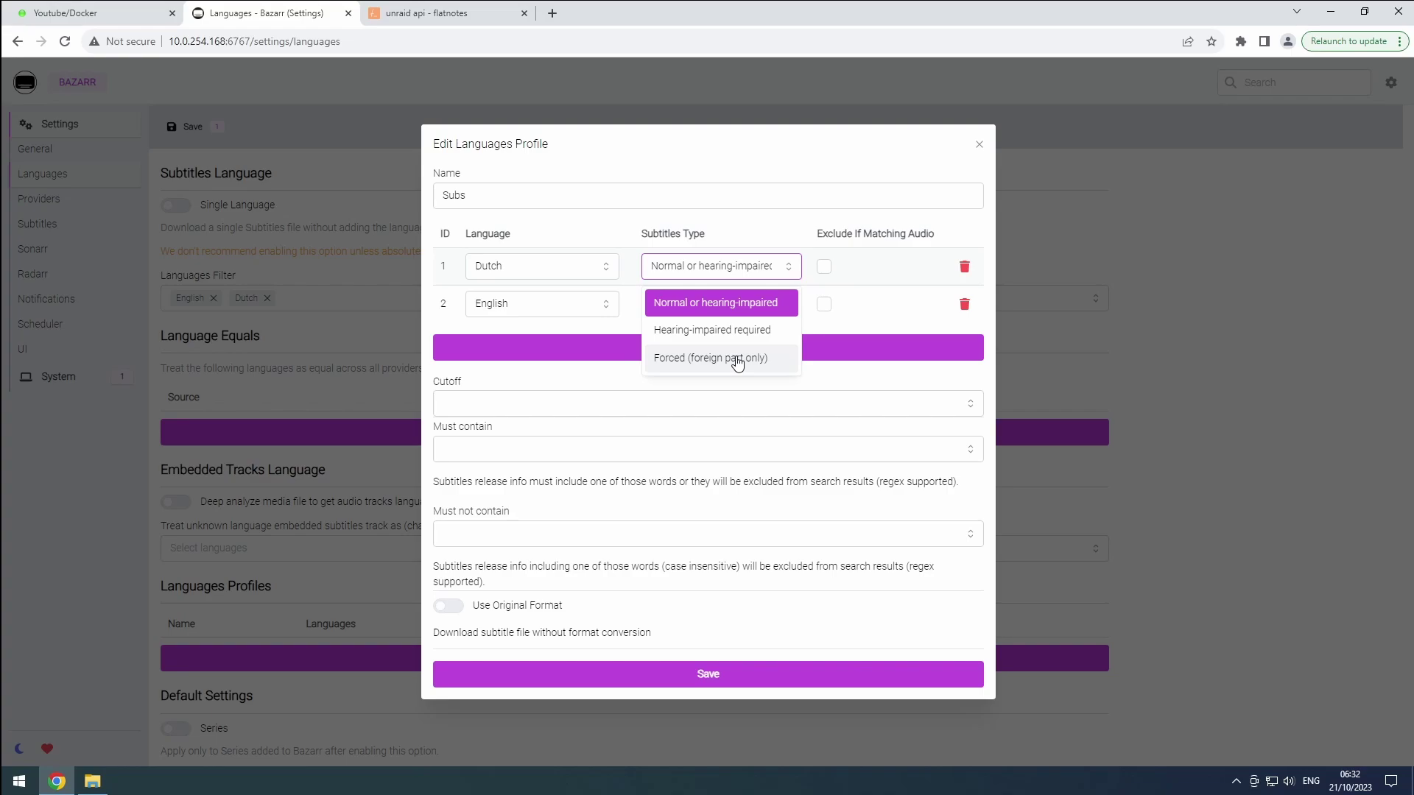
{"action": "left_click", "coordinate": [707, 402]}
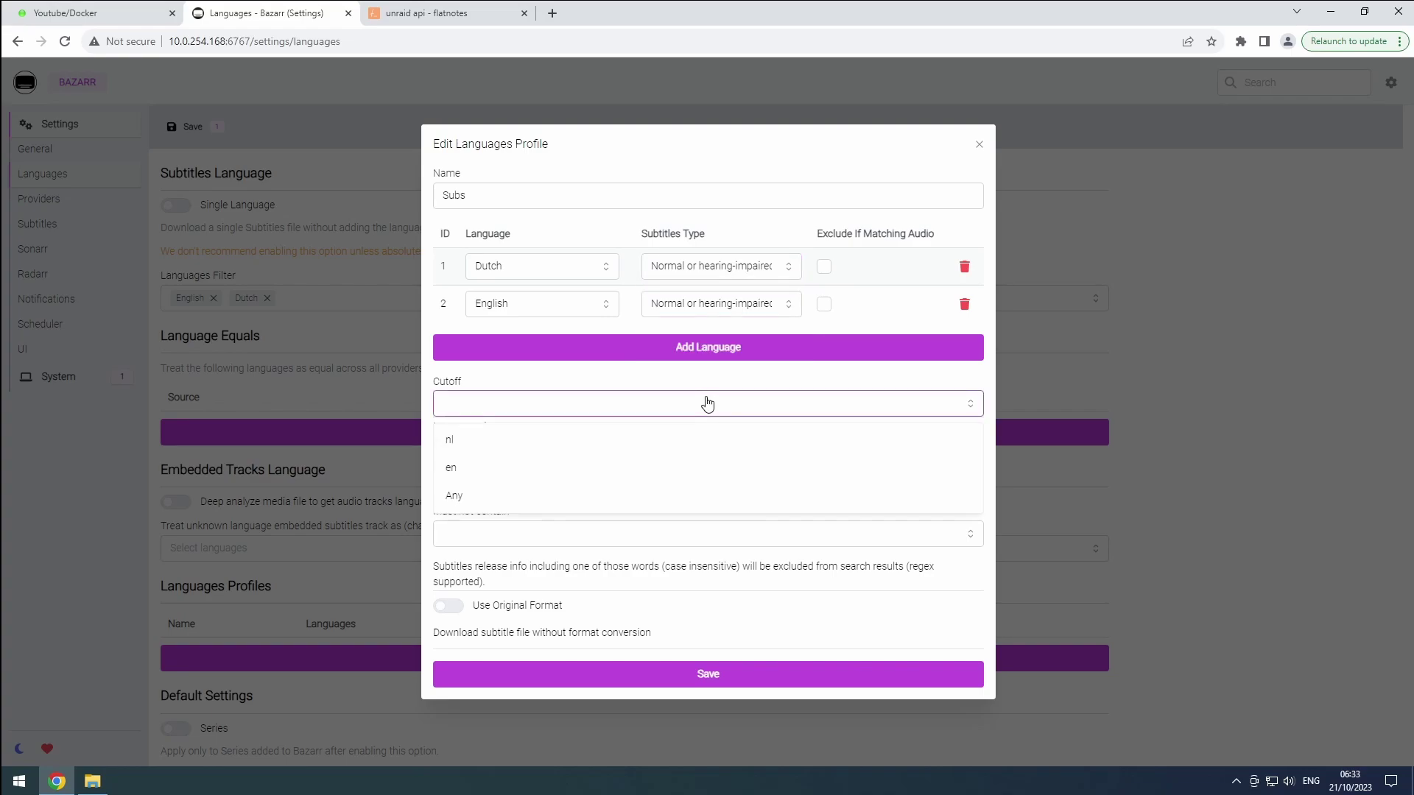
{"action": "left_click", "coordinate": [636, 442]}
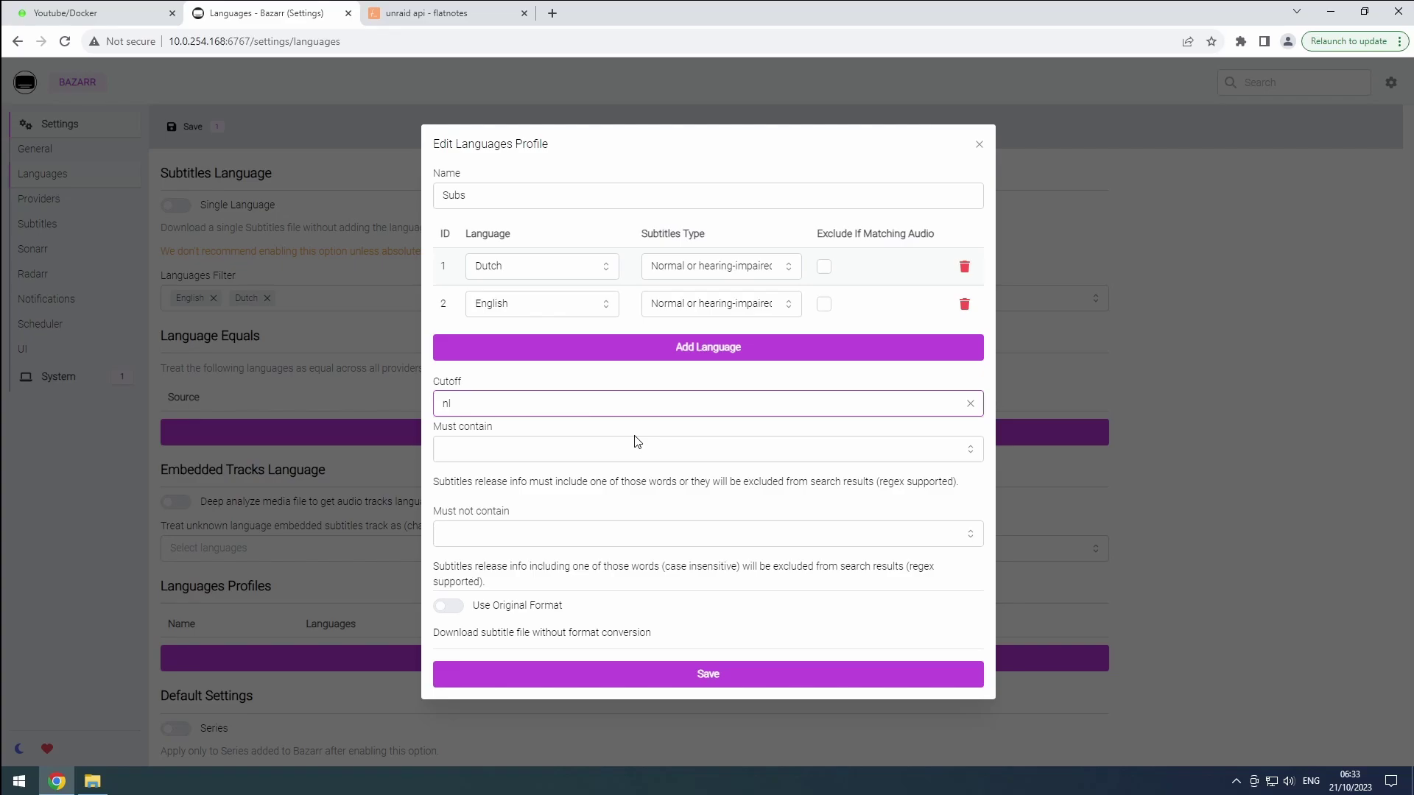
Save the Subs profile and enable default profiles for new series and movies
{"action": "left_click", "coordinate": [630, 674]}
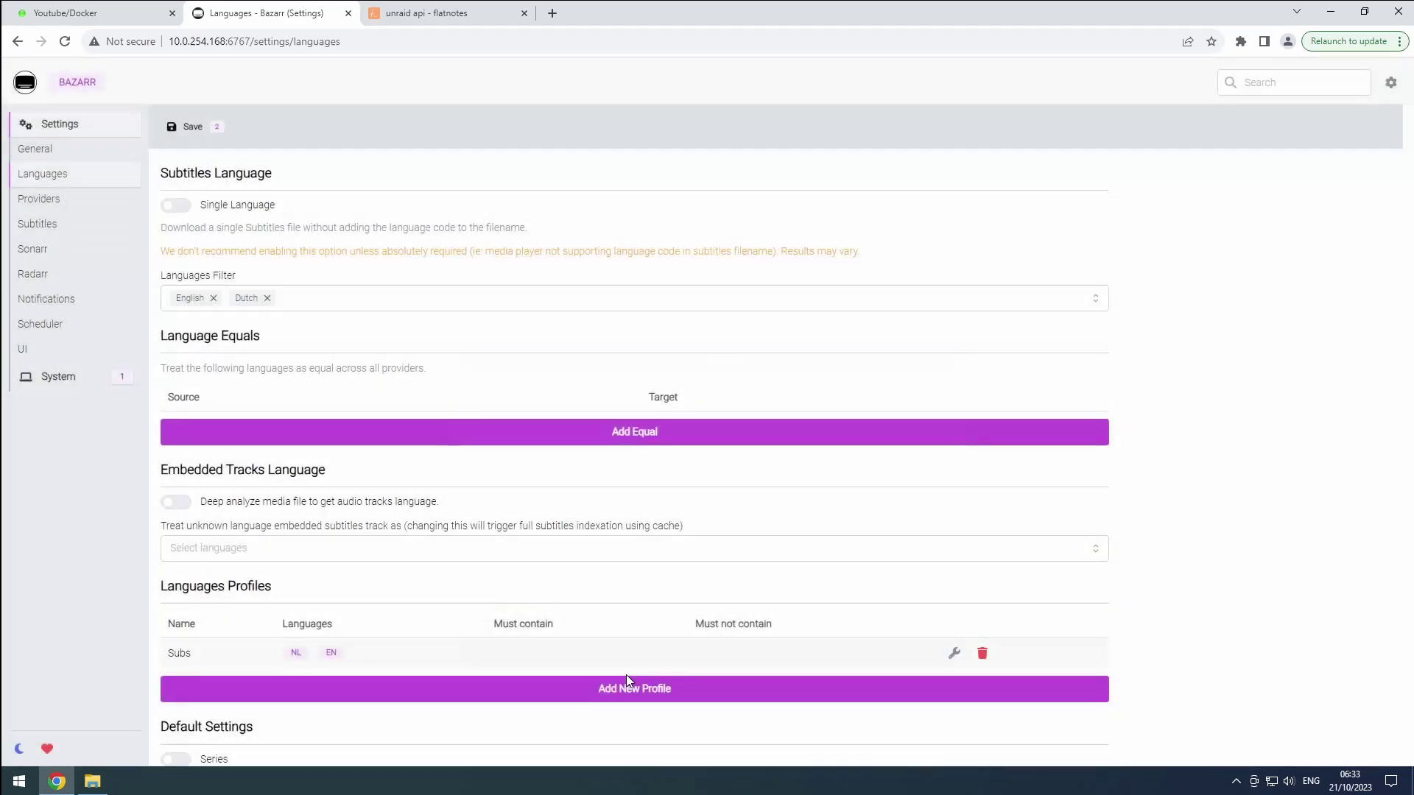
{"action": "scroll", "coordinate": [461, 619], "scroll_direction": "down", "scroll_amount": 1}
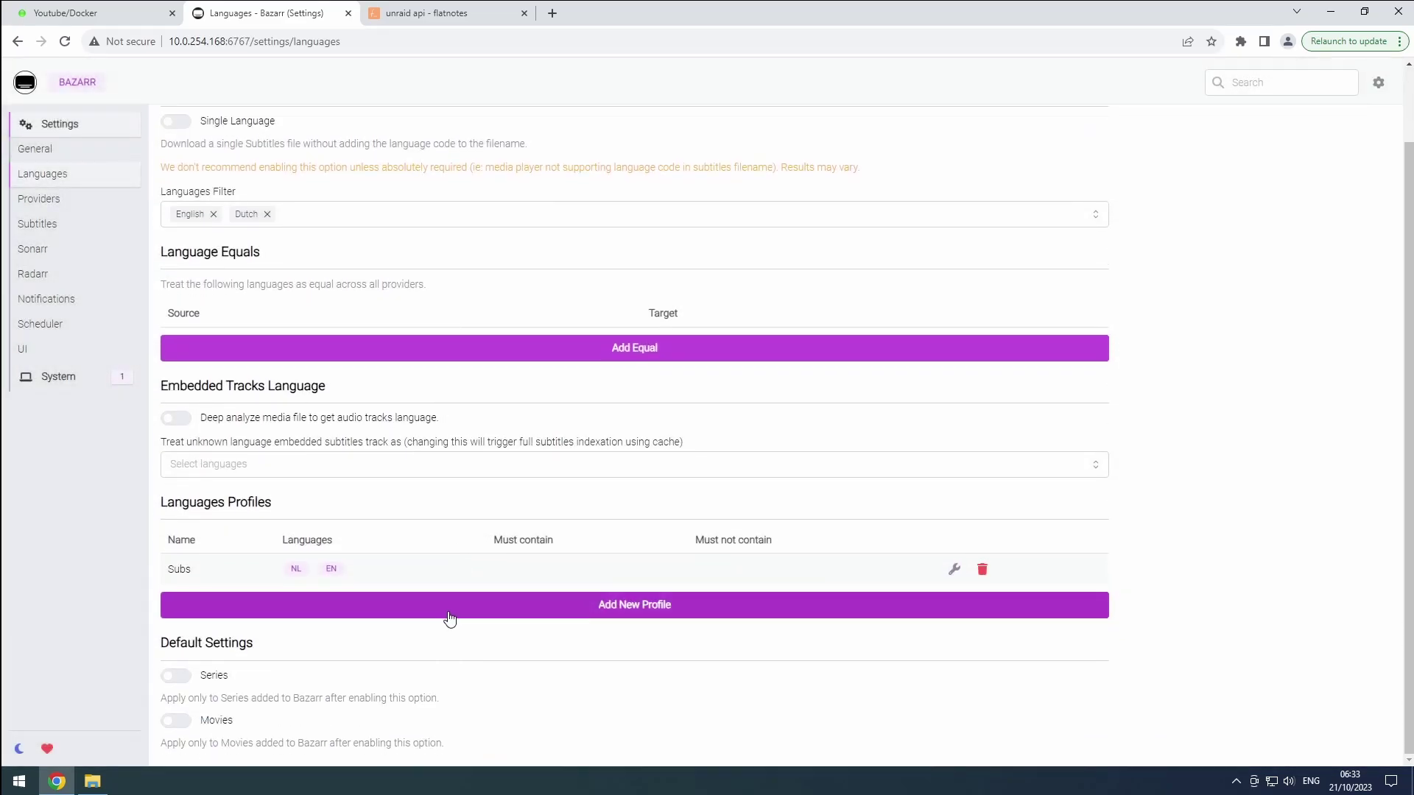
{"action": "left_click", "coordinate": [184, 676]}
{"action": "scroll", "coordinate": [189, 681], "scroll_direction": "down", "scroll_amount": 1}
{"action": "left_click", "coordinate": [183, 722]}
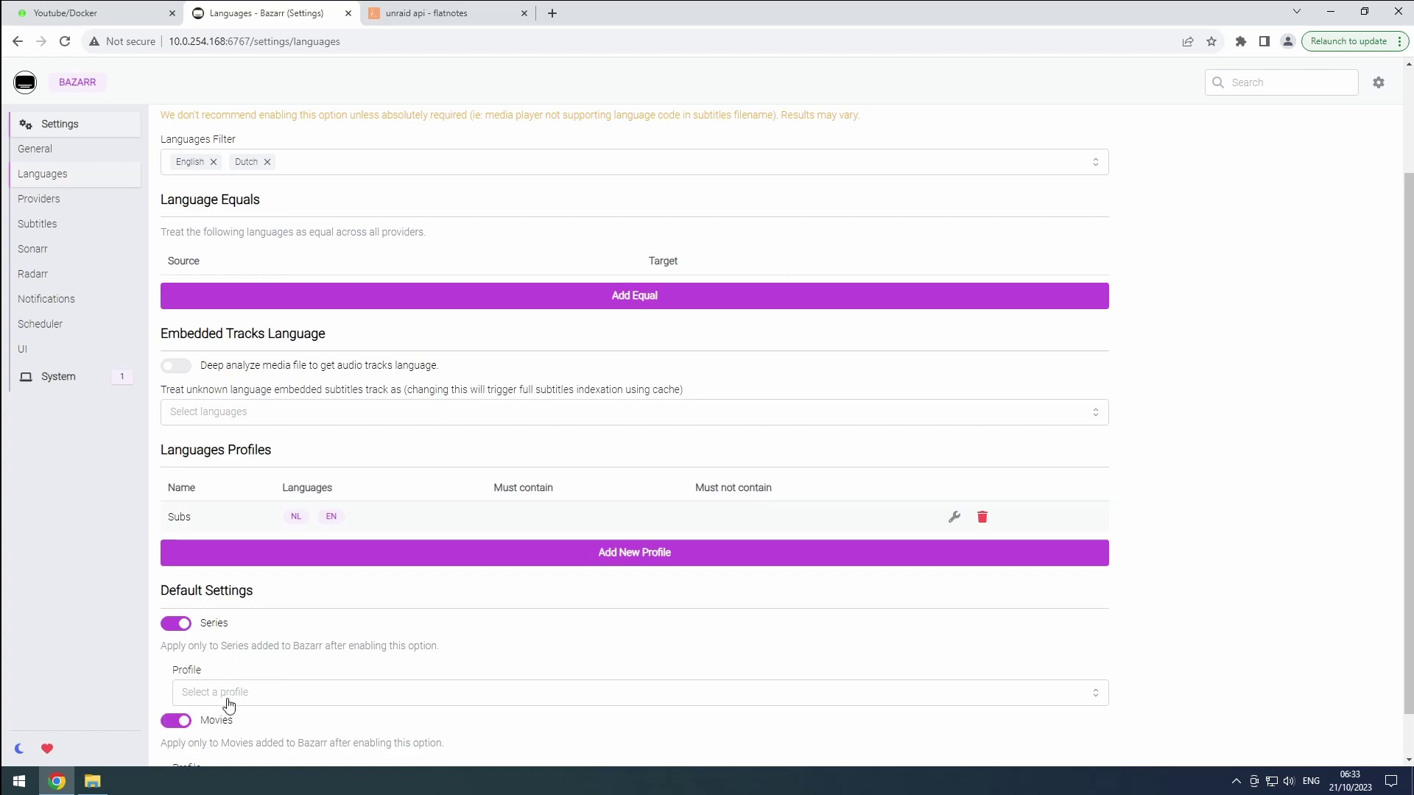
Make Subs the default series and movies profile, save, and go to Providers settings
{"action": "left_click", "coordinate": [229, 705]}
{"action": "left_click", "coordinate": [225, 728]}
{"action": "scroll", "coordinate": [236, 718], "scroll_direction": "down", "scroll_amount": 1}
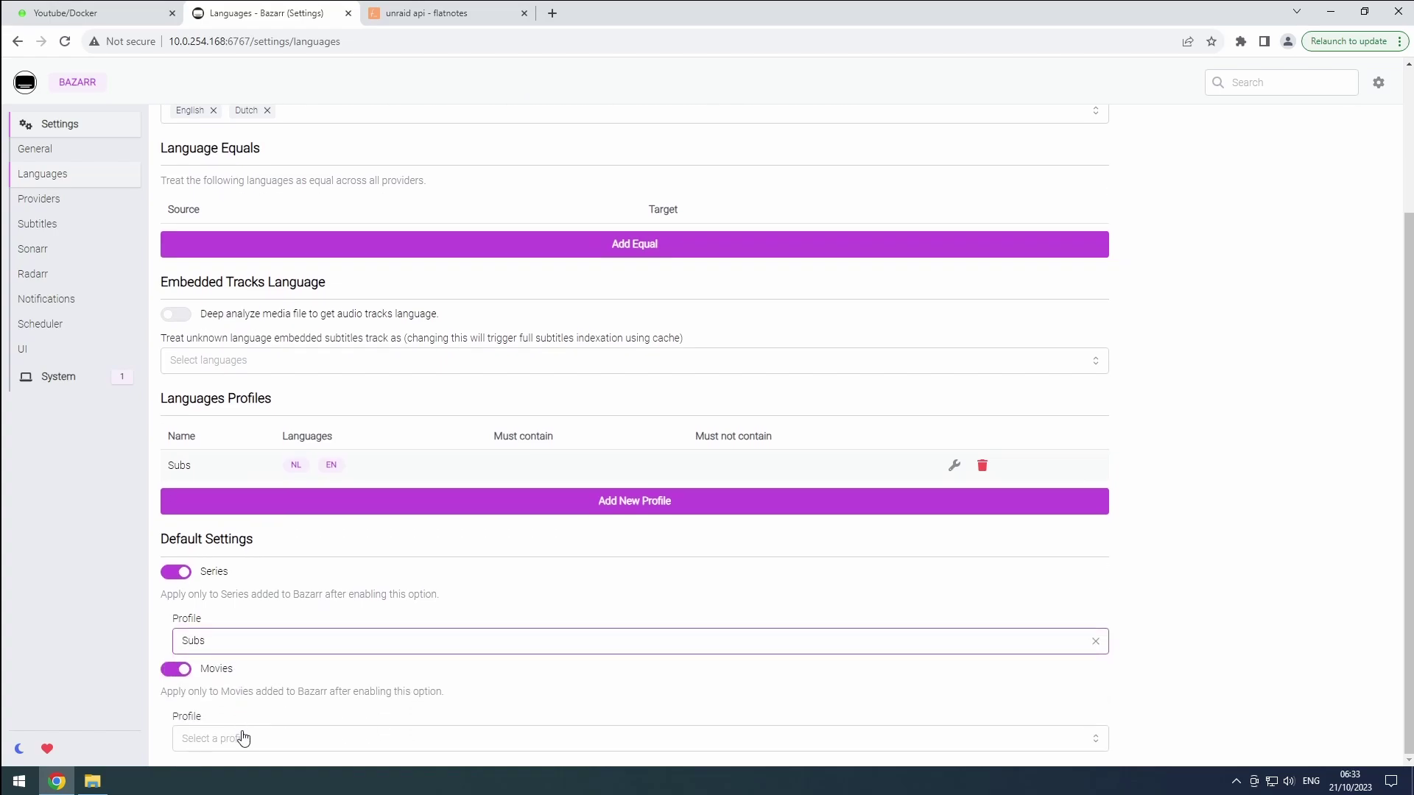
{"action": "left_click", "coordinate": [243, 737]}
{"action": "left_click", "coordinate": [236, 713]}
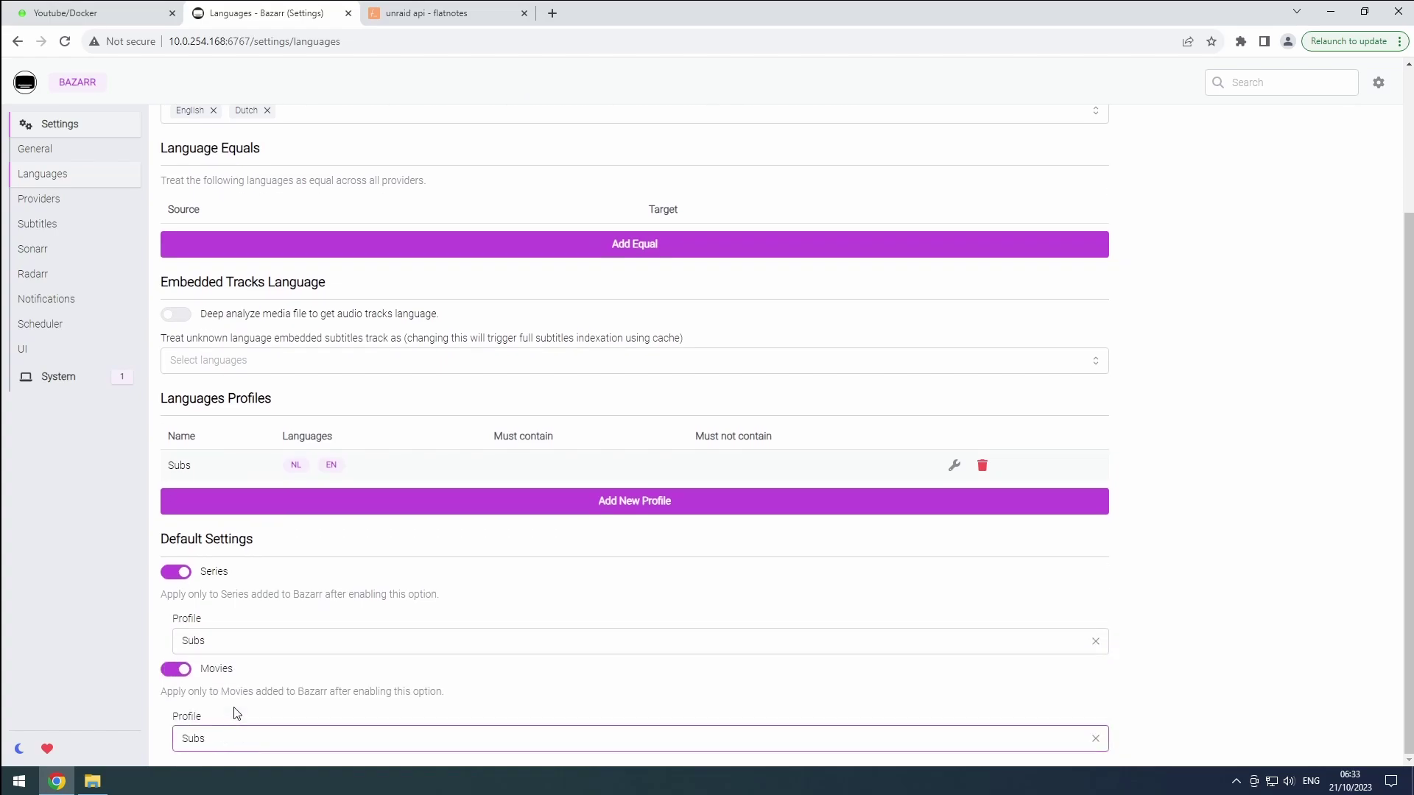
{"action": "scroll", "coordinate": [232, 515], "scroll_direction": "up", "scroll_amount": 3}
{"action": "left_click", "coordinate": [193, 128]}
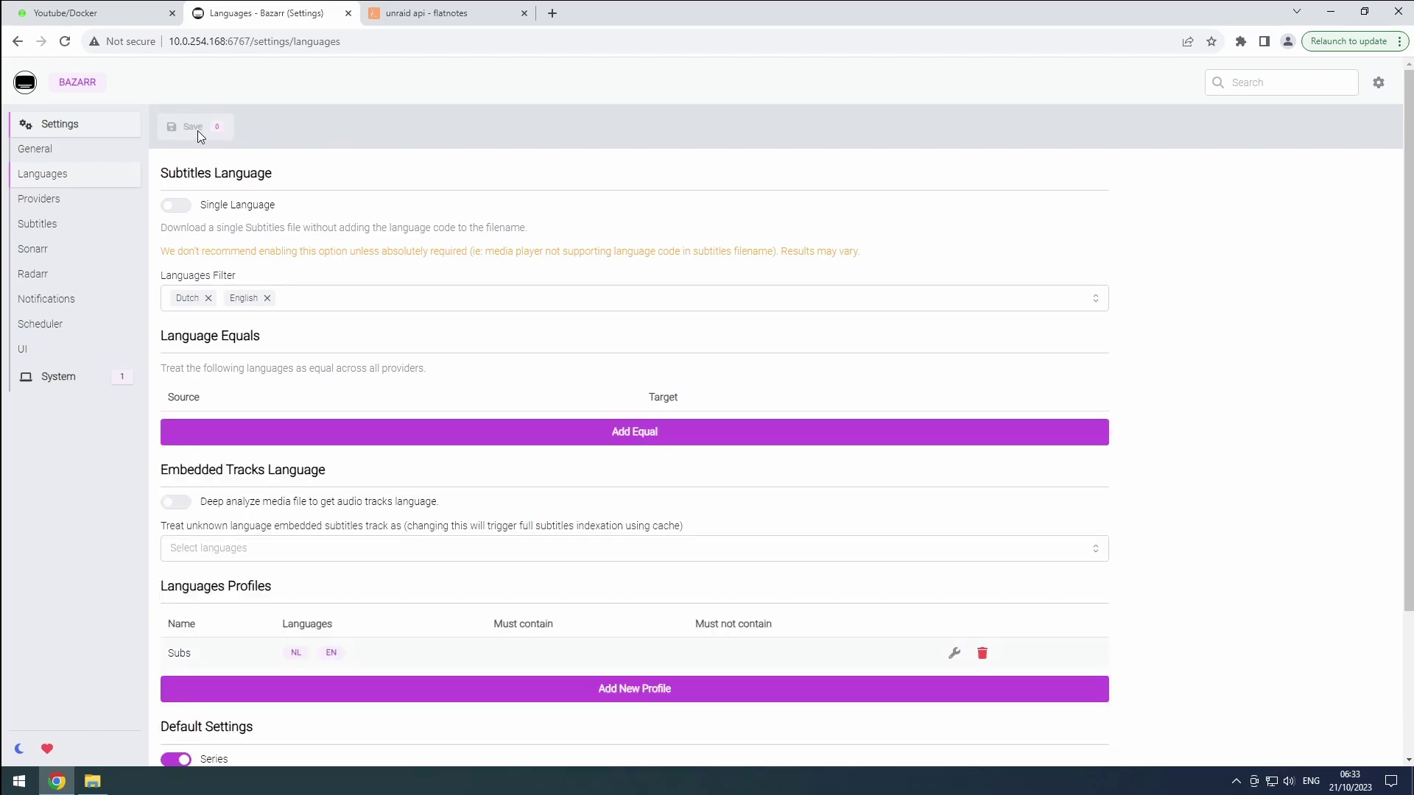
{"action": "left_click", "coordinate": [66, 215]}
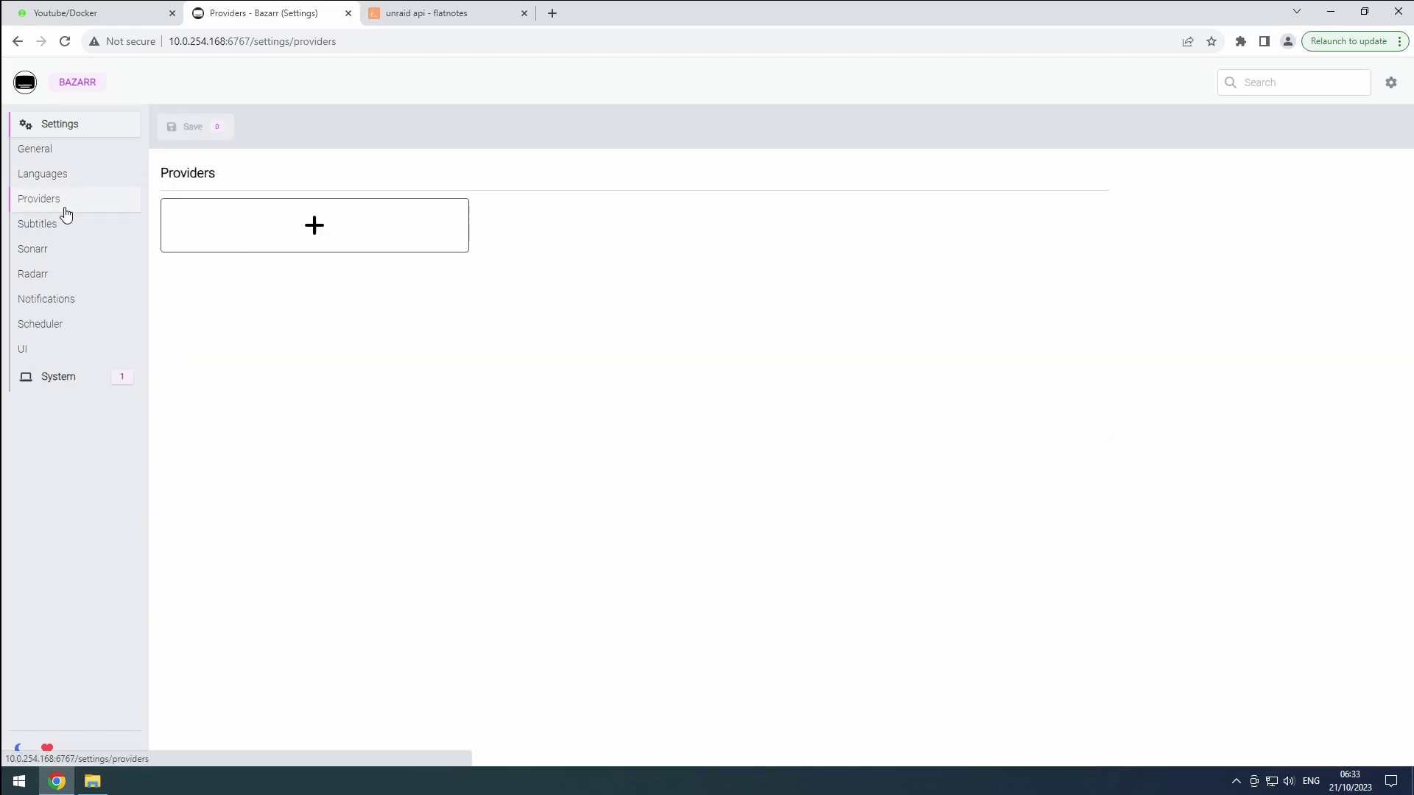
Begin adding OpenSubtitles.org as a provider, then cancel without saving
{"action": "left_click", "coordinate": [268, 233]}
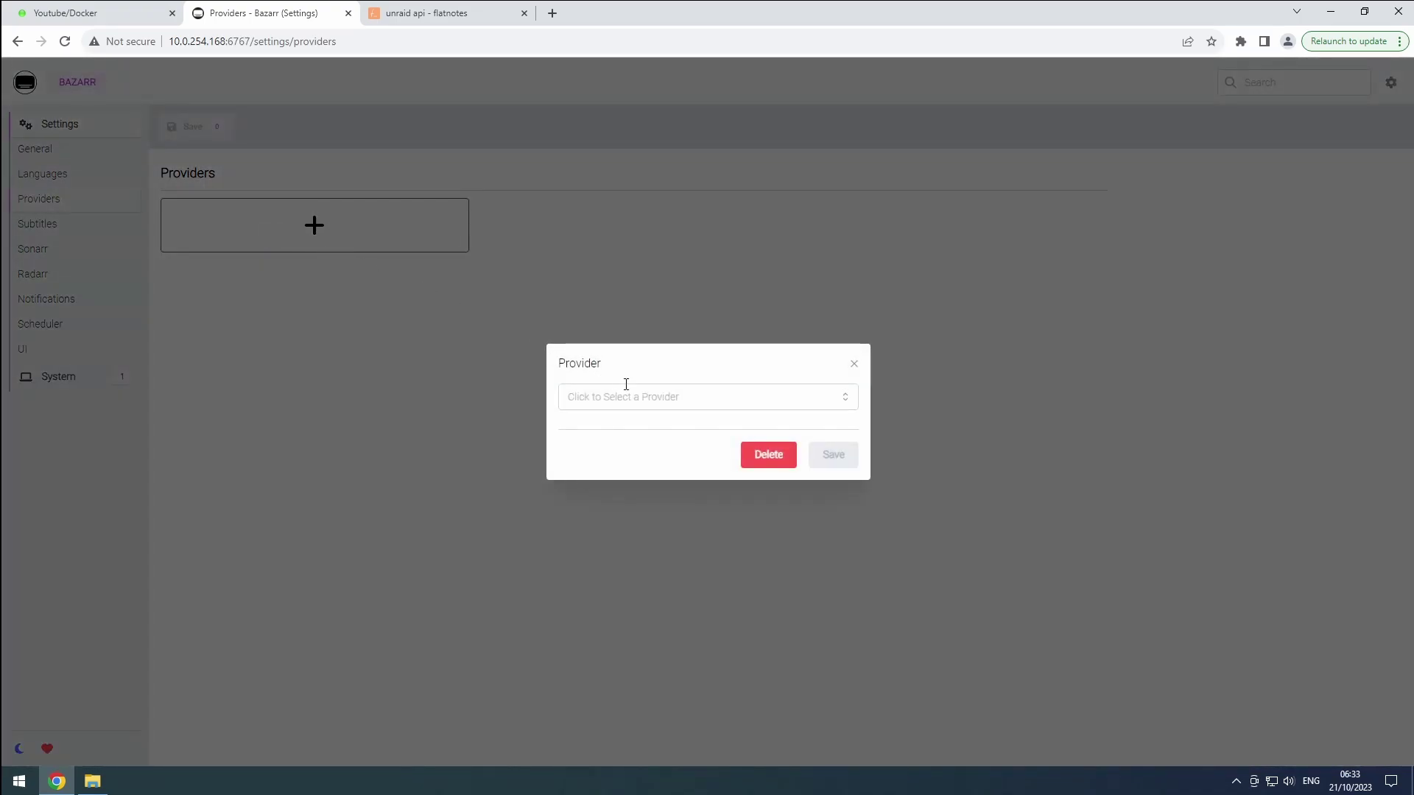
{"action": "left_click", "coordinate": [656, 396]}
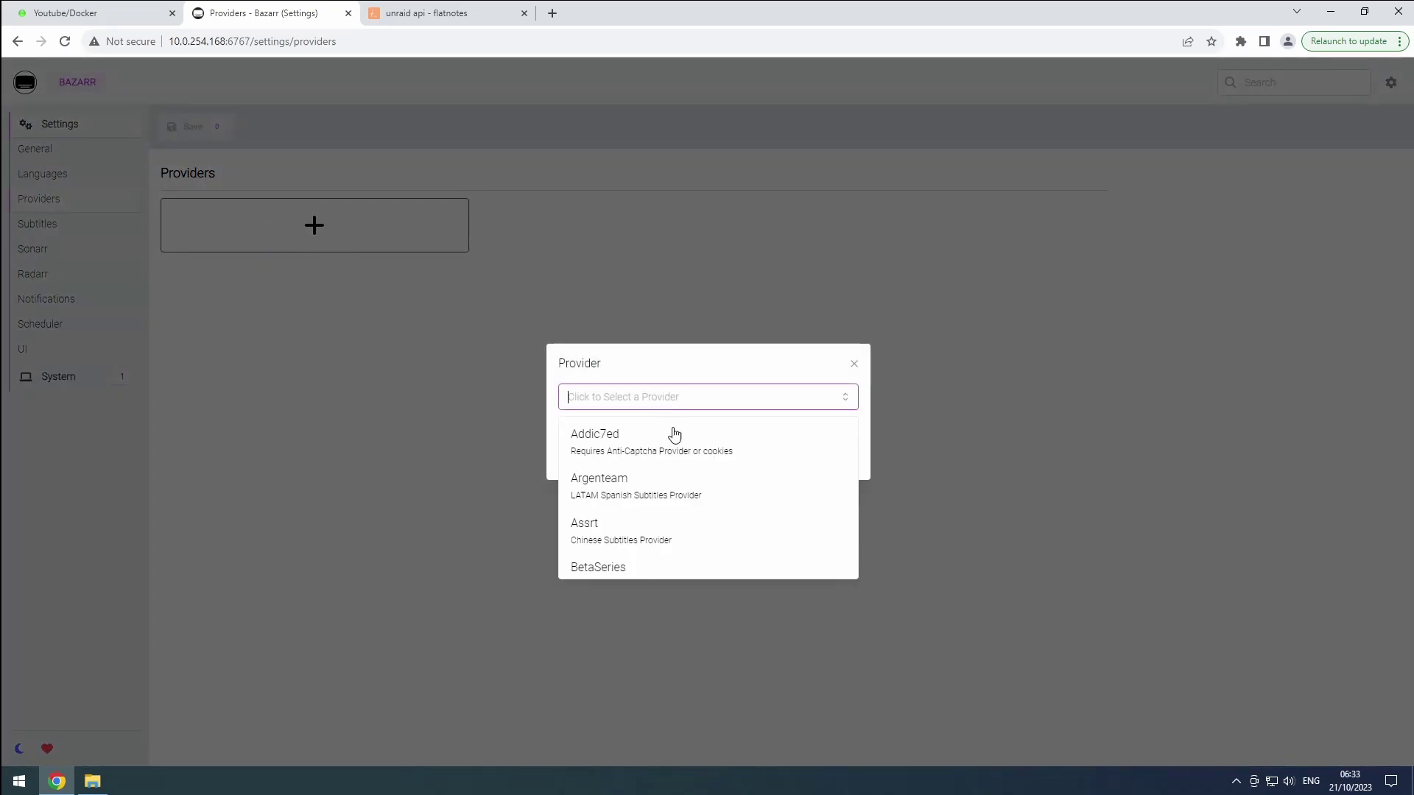
{"action": "scroll", "coordinate": [678, 464], "scroll_direction": "down", "scroll_amount": 3}
{"action": "scroll", "coordinate": [681, 464], "scroll_direction": "down", "scroll_amount": 3}
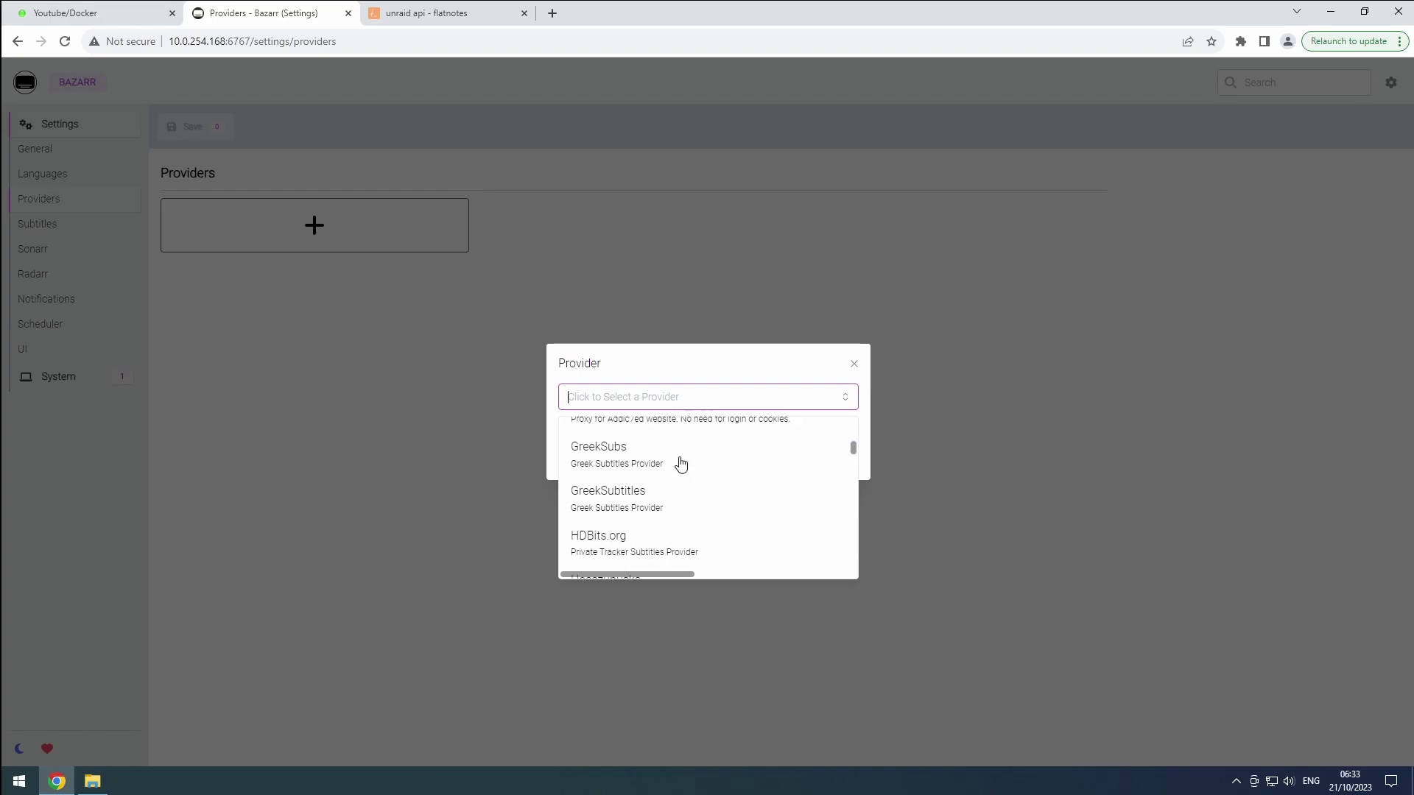
{"action": "scroll", "coordinate": [681, 463], "scroll_direction": "down", "scroll_amount": 2}
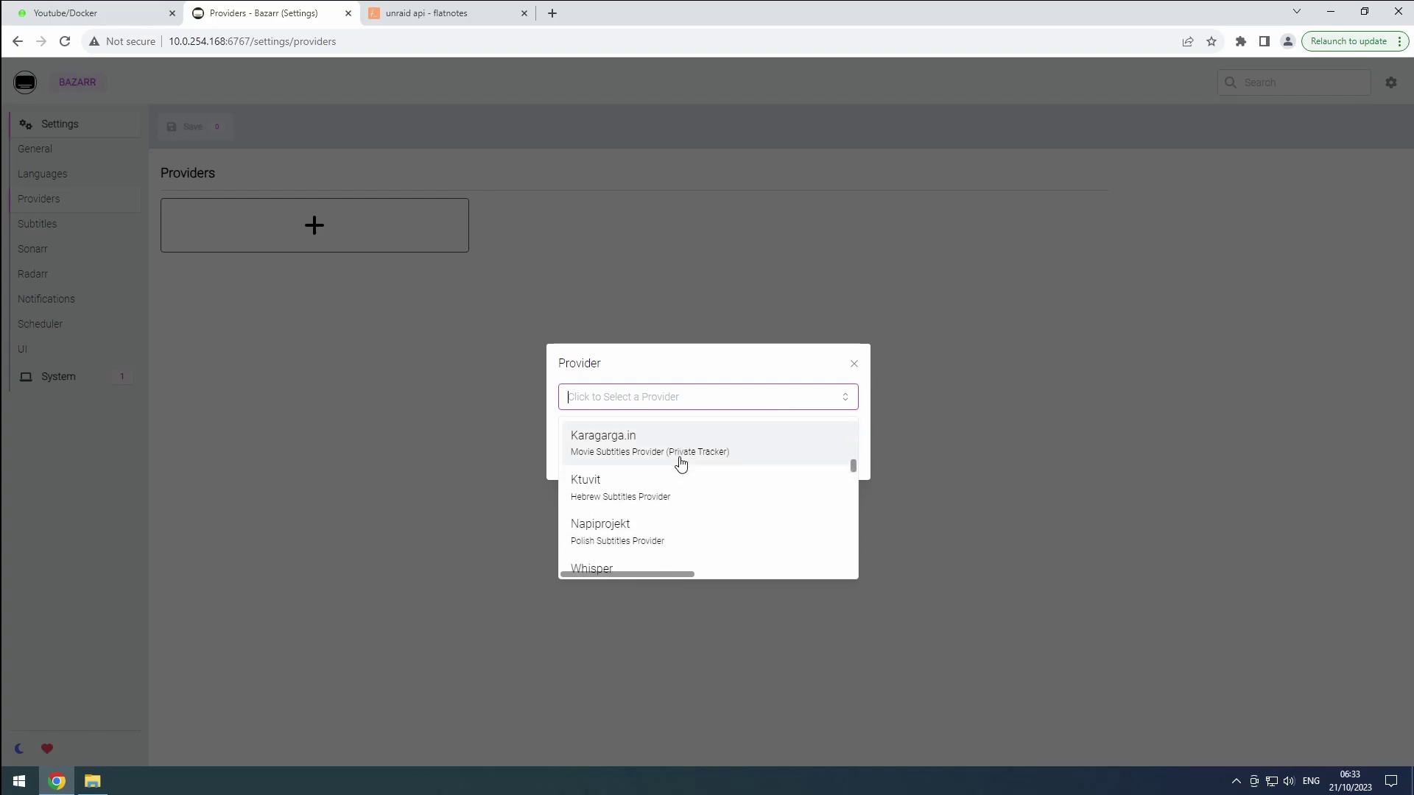
{"action": "scroll", "coordinate": [680, 462], "scroll_direction": "down", "scroll_amount": 2}
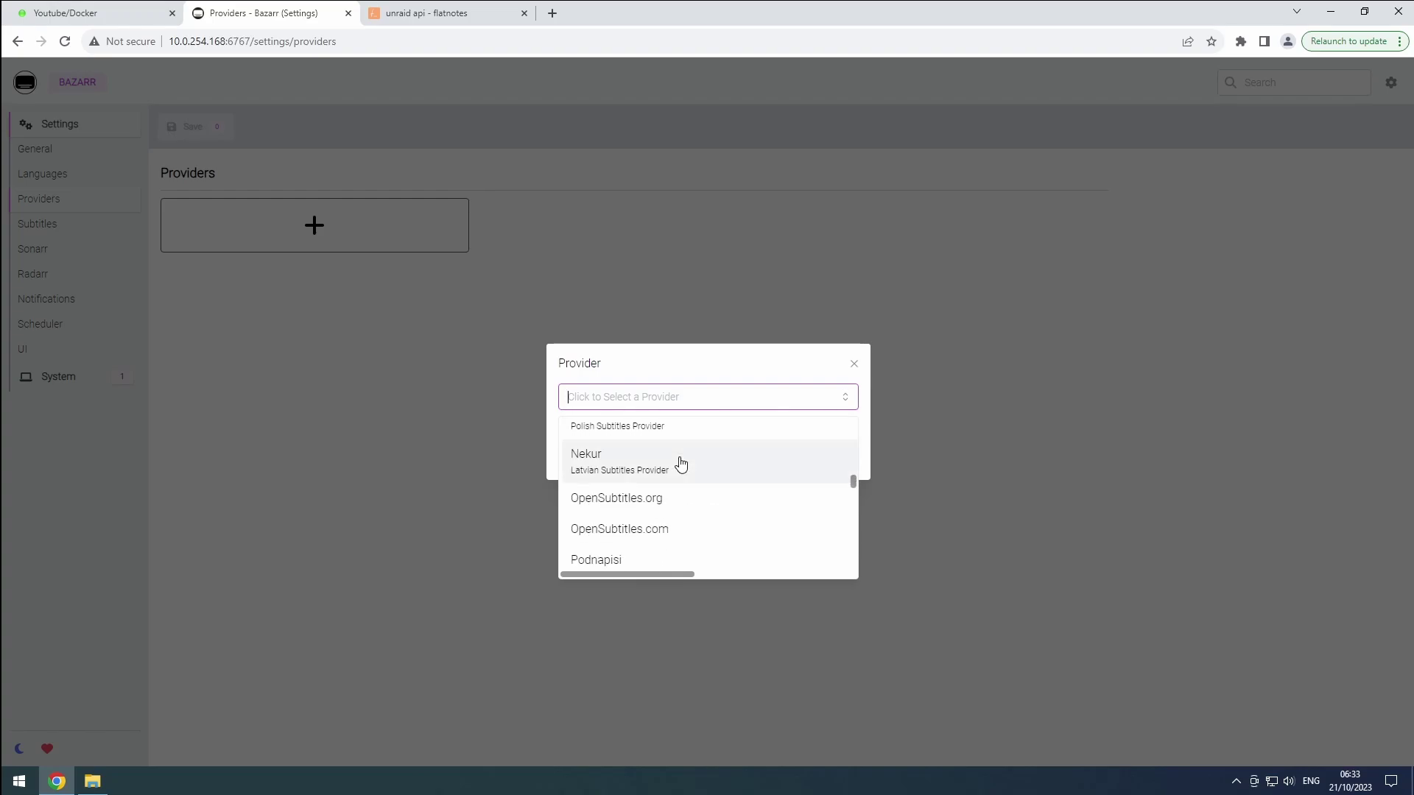
{"action": "left_click", "coordinate": [662, 434]}
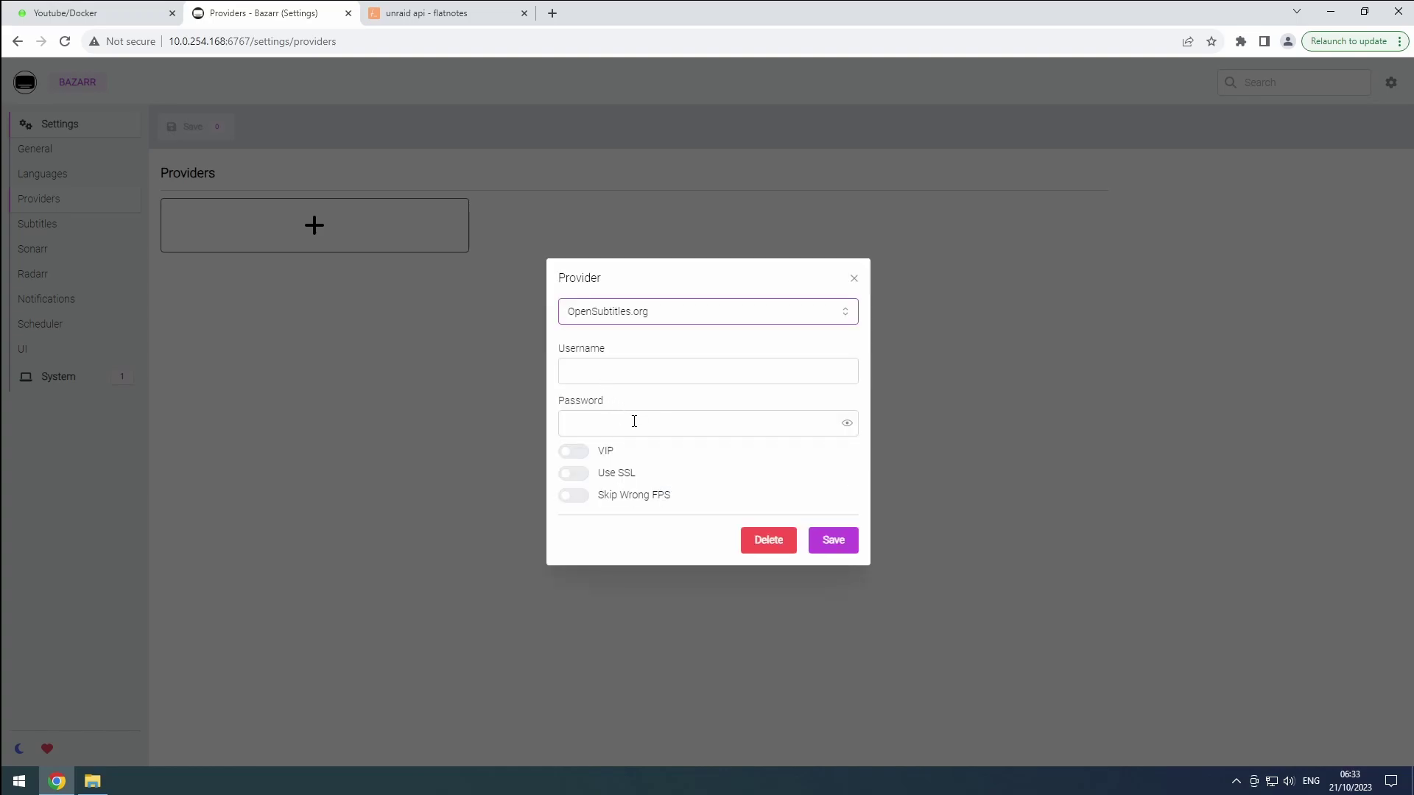
{"action": "left_click", "coordinate": [853, 278]}
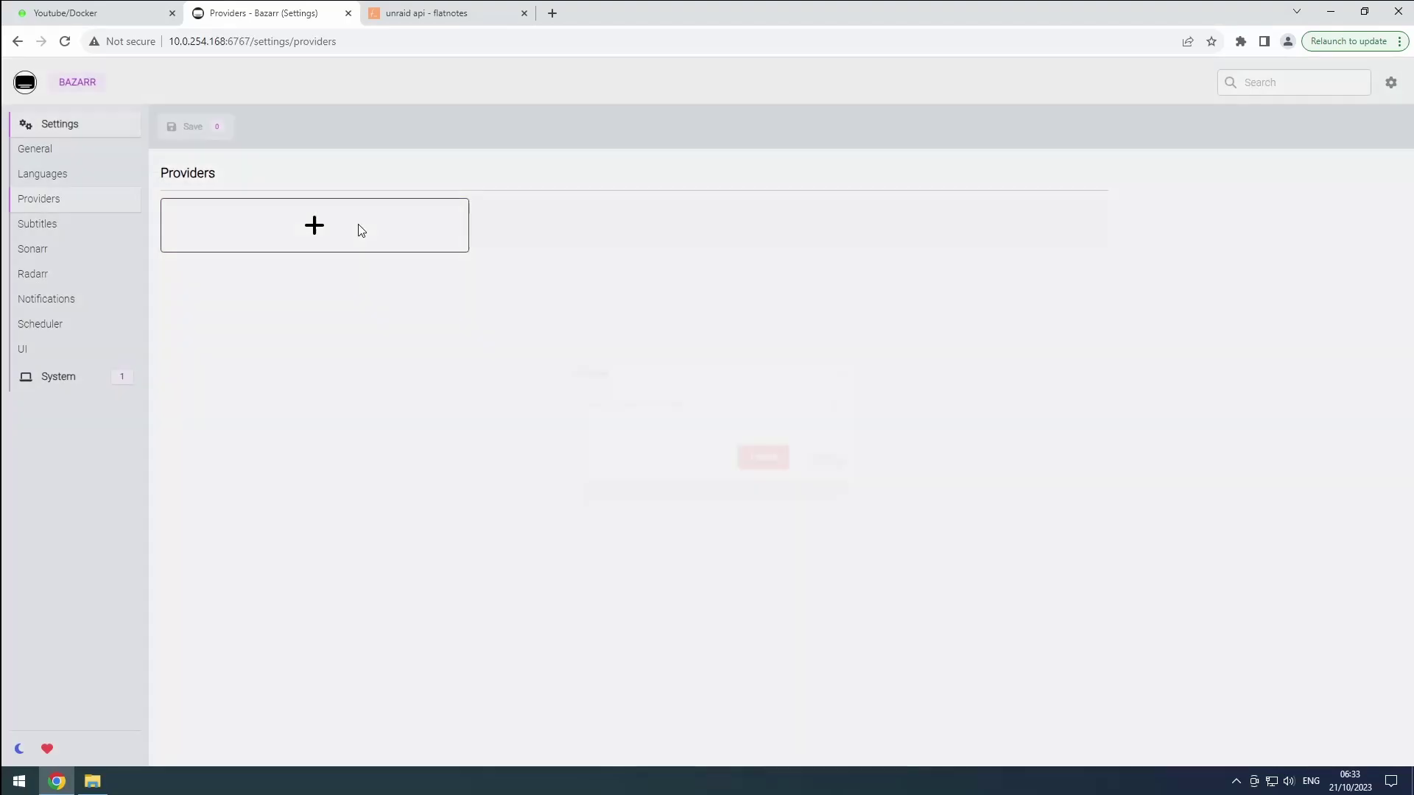
Add Podnapisi as a subtitle provider, save it, and go to Subtitles settings
{"action": "left_click", "coordinate": [361, 230]}
{"action": "left_click", "coordinate": [627, 391]}
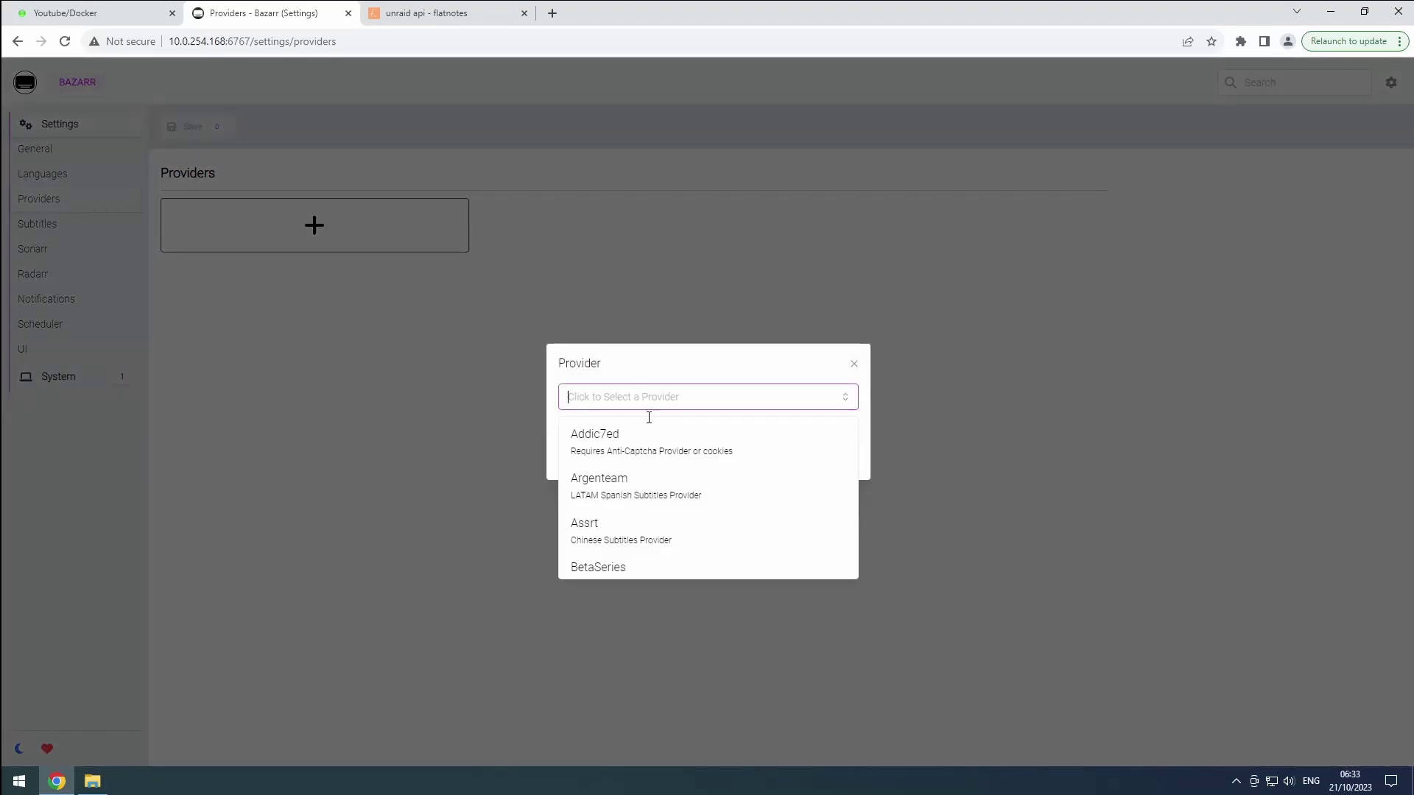
{"action": "scroll", "coordinate": [655, 475], "scroll_direction": "down", "scroll_amount": 3}
{"action": "scroll", "coordinate": [655, 475], "scroll_direction": "down", "scroll_amount": 5}
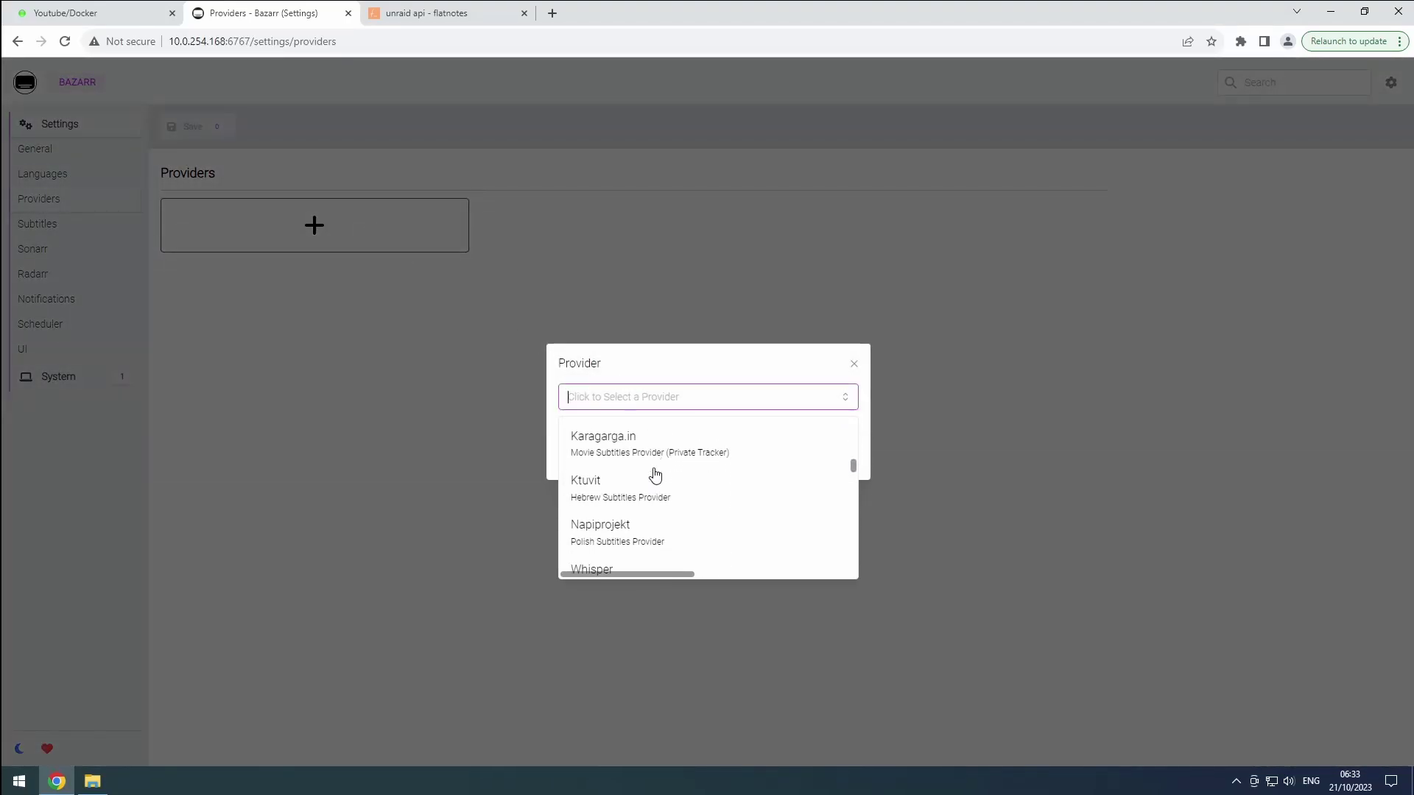
{"action": "scroll", "coordinate": [654, 475], "scroll_direction": "down", "scroll_amount": 5}
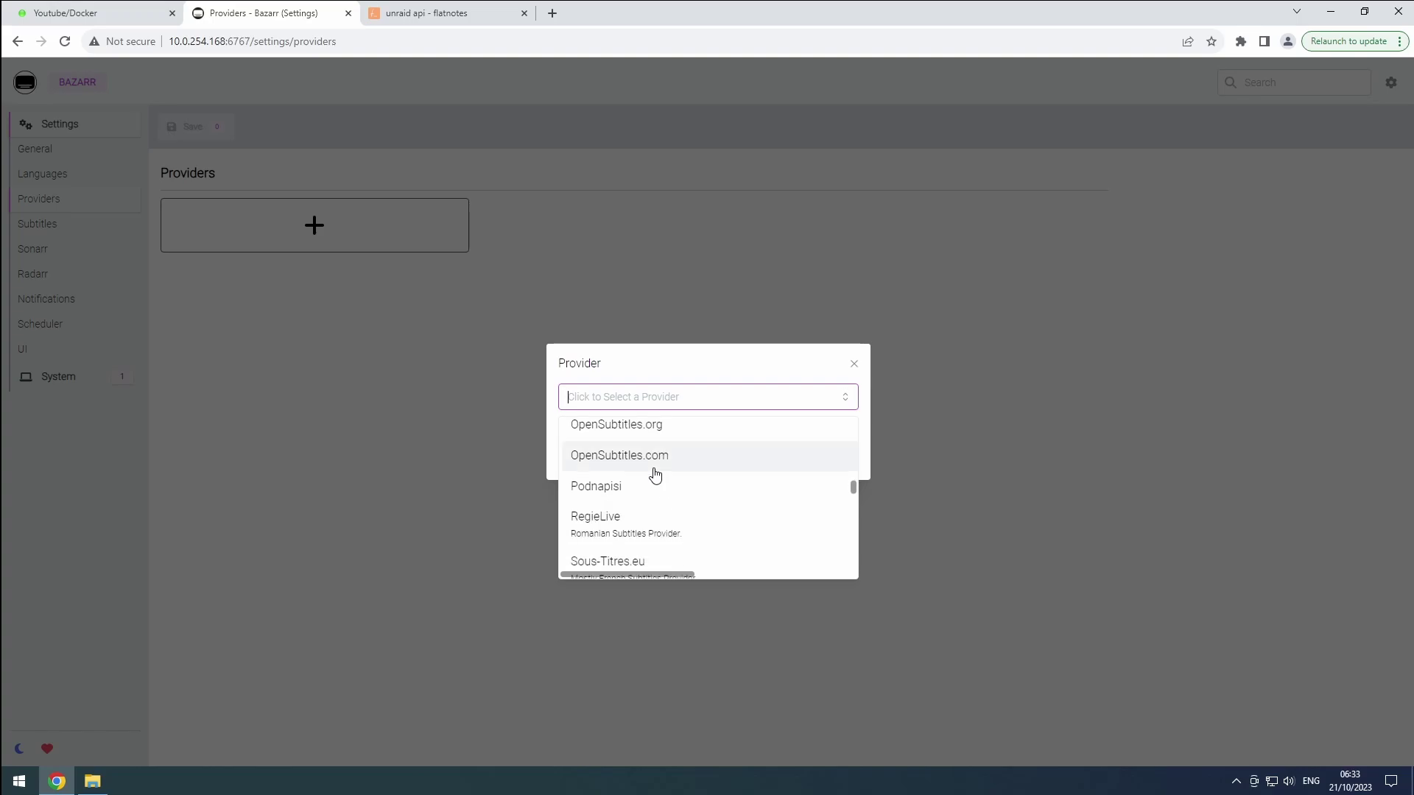
{"action": "left_click", "coordinate": [611, 486]}
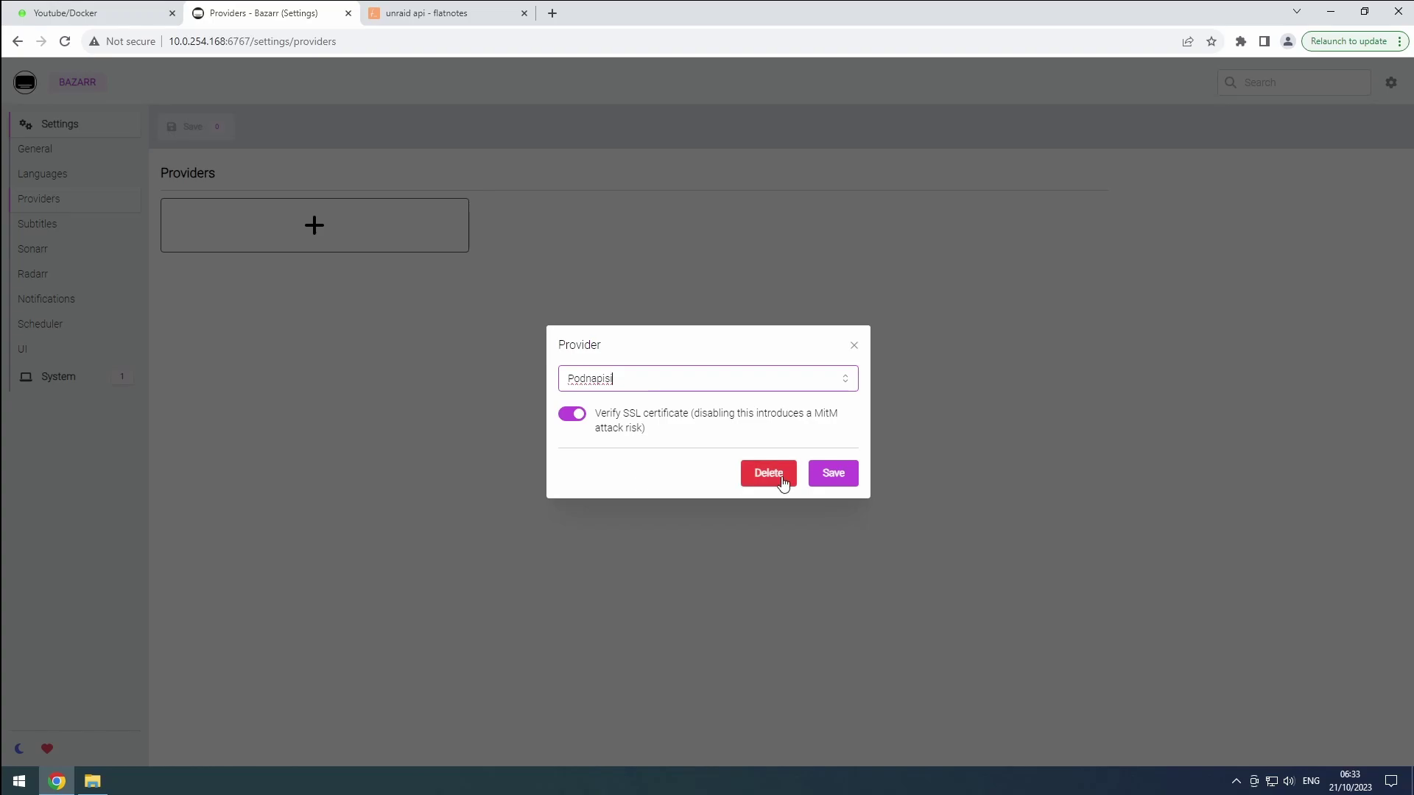
{"action": "left_click", "coordinate": [826, 478]}
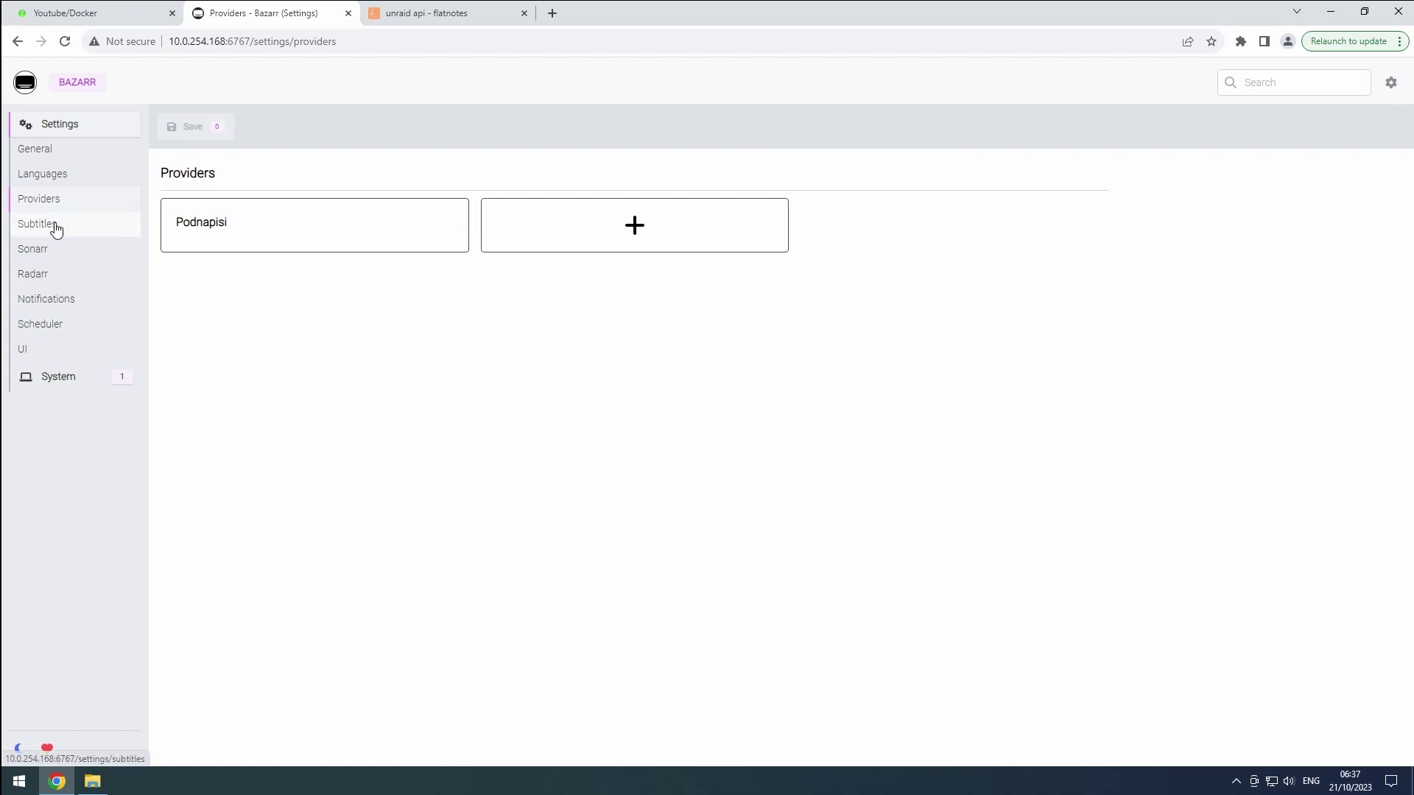
{"action": "left_click", "coordinate": [54, 228]}
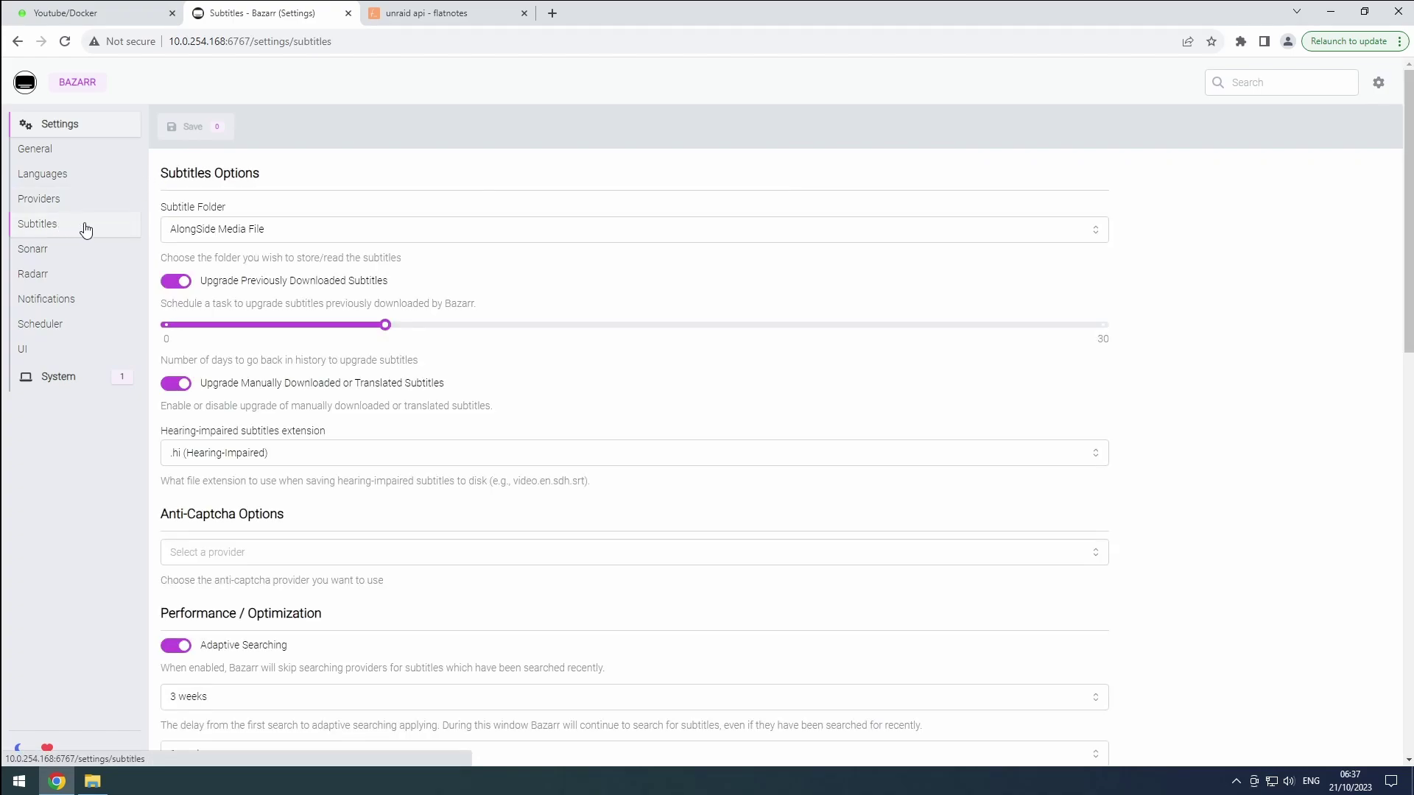
Store subtitles alongside media, set upgrade history to 30 days, and stop upgrading manual/translated subtitles
{"action": "left_click", "coordinate": [244, 240]}
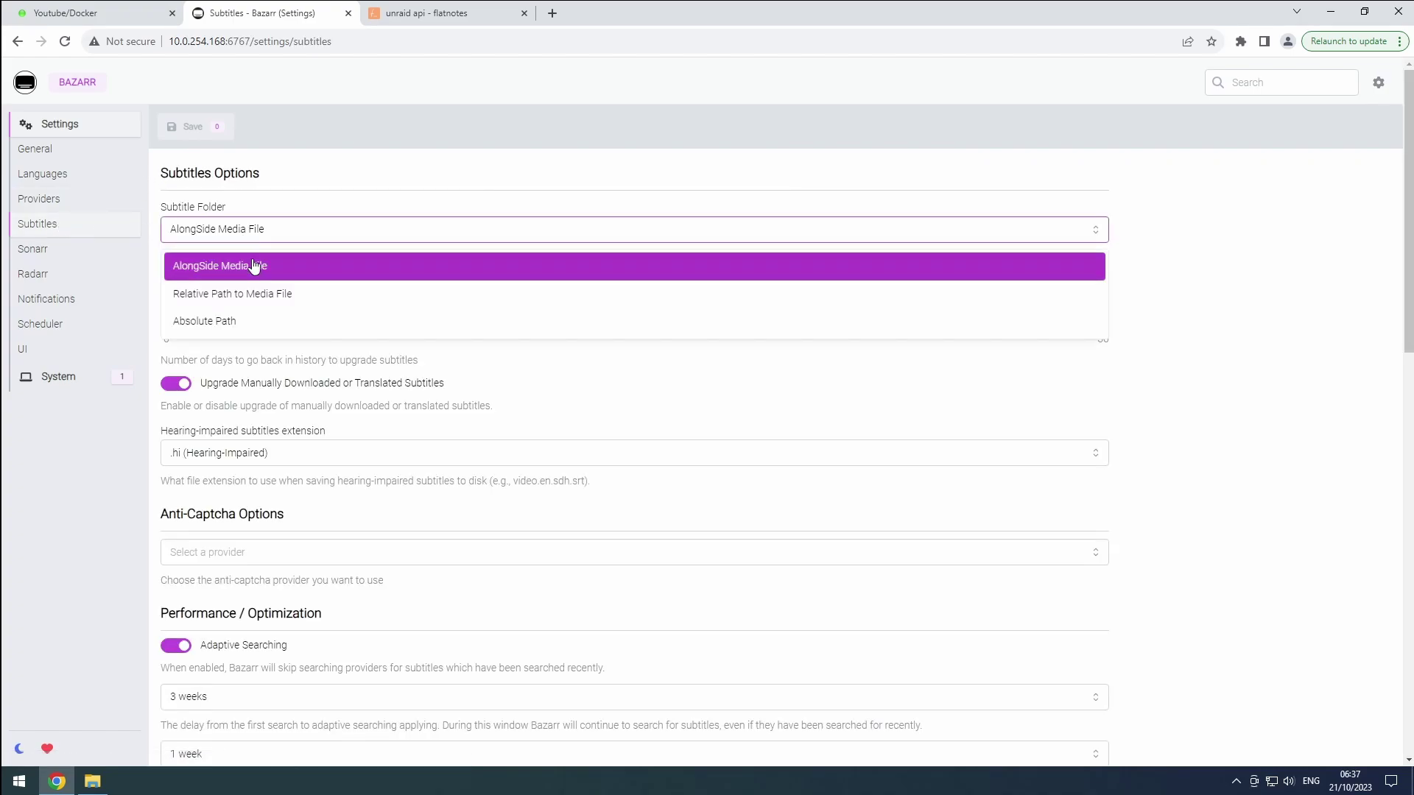
{"action": "left_click", "coordinate": [253, 265]}
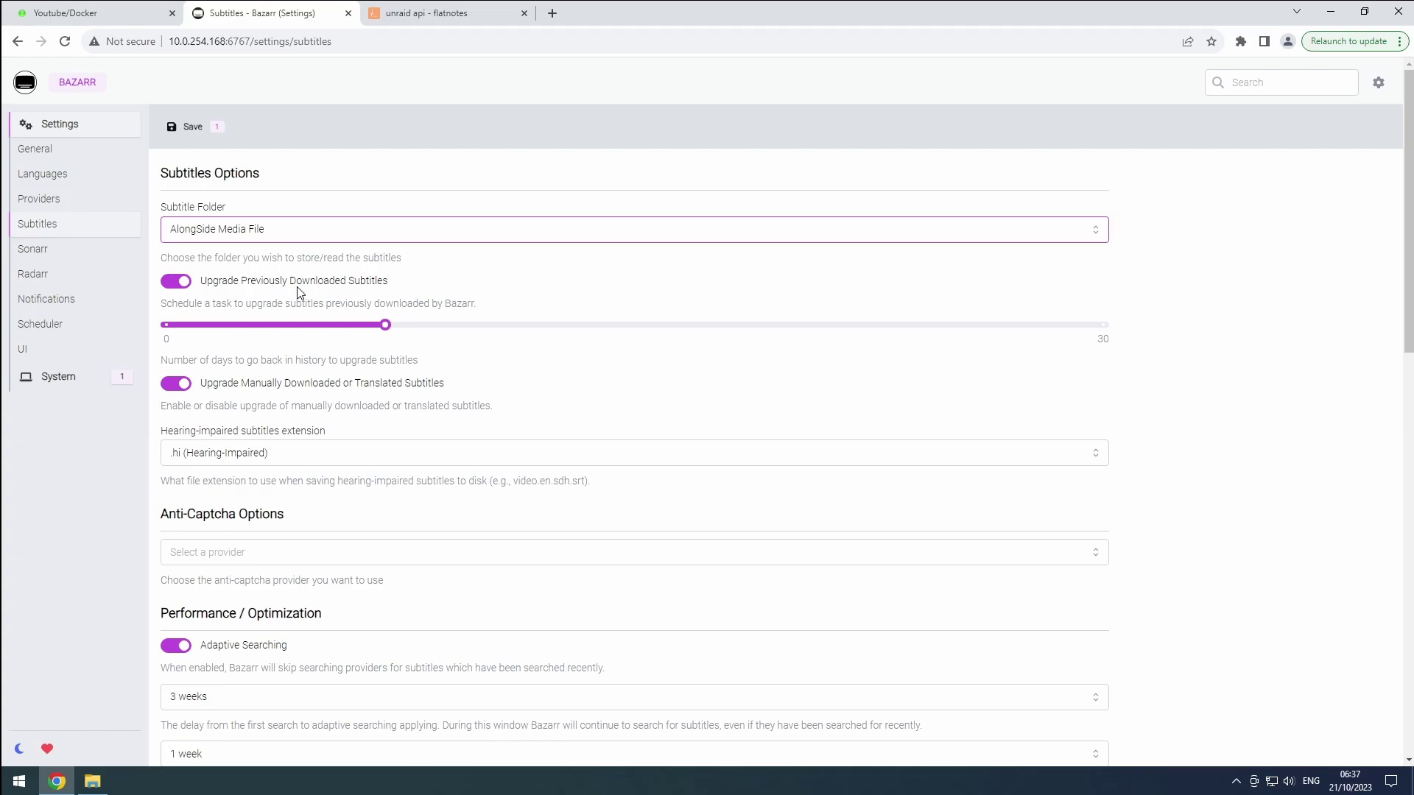
{"action": "left_click_drag", "start_coordinate": [385, 324], "coordinate": [1146, 326]}
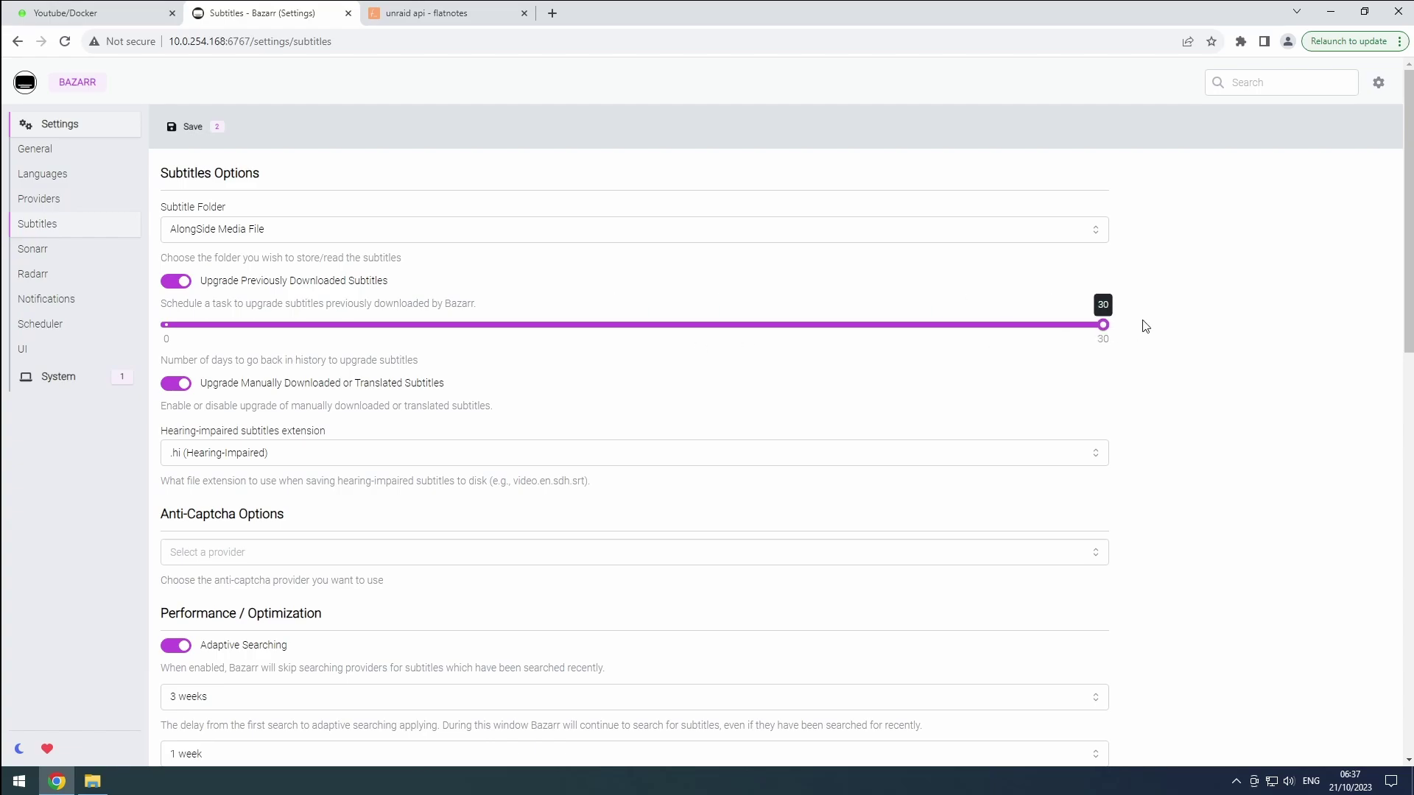
{"action": "left_click", "coordinate": [184, 387]}
Look at the anti-captcha provider choices and leave them unset
{"action": "left_click", "coordinate": [229, 553]}
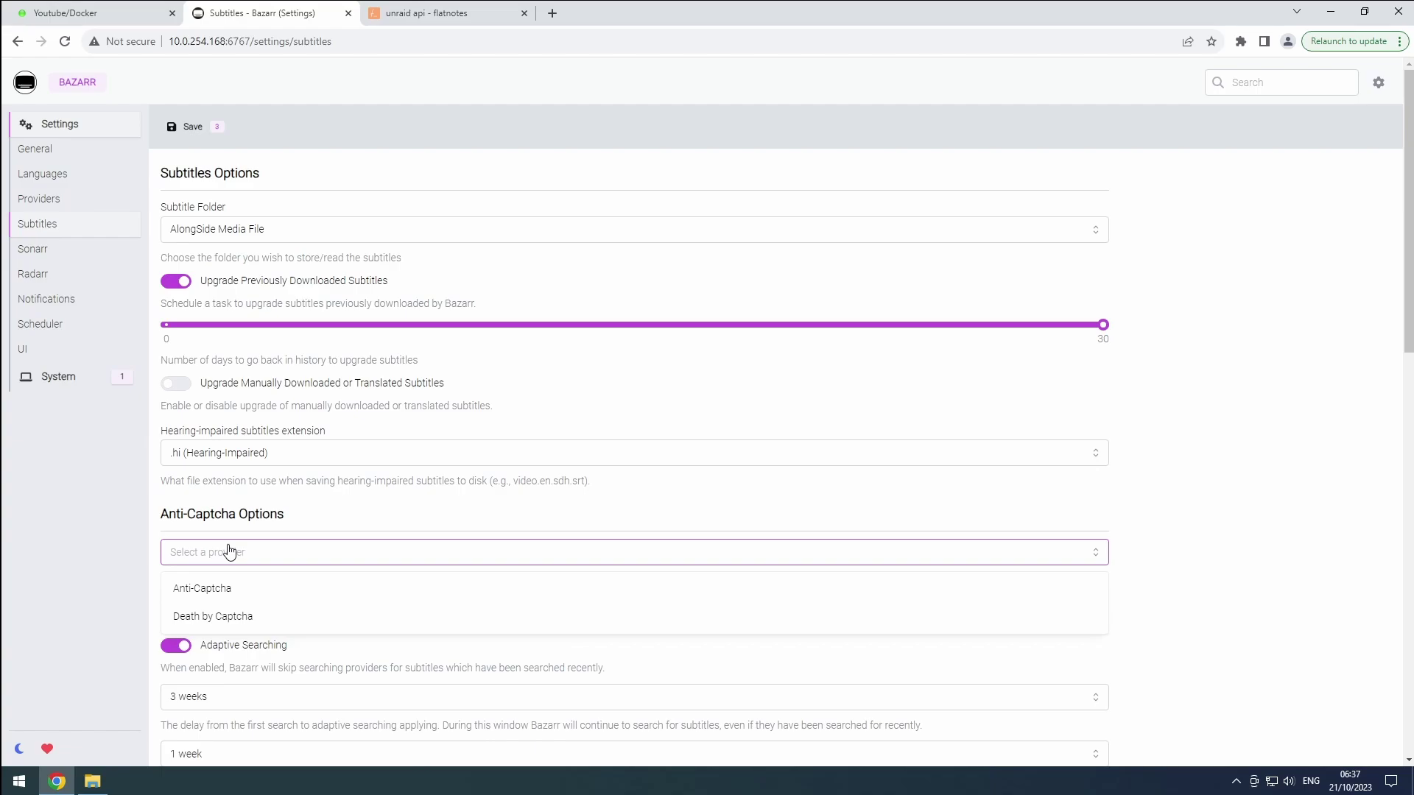
{"action": "left_click", "coordinate": [229, 552]}
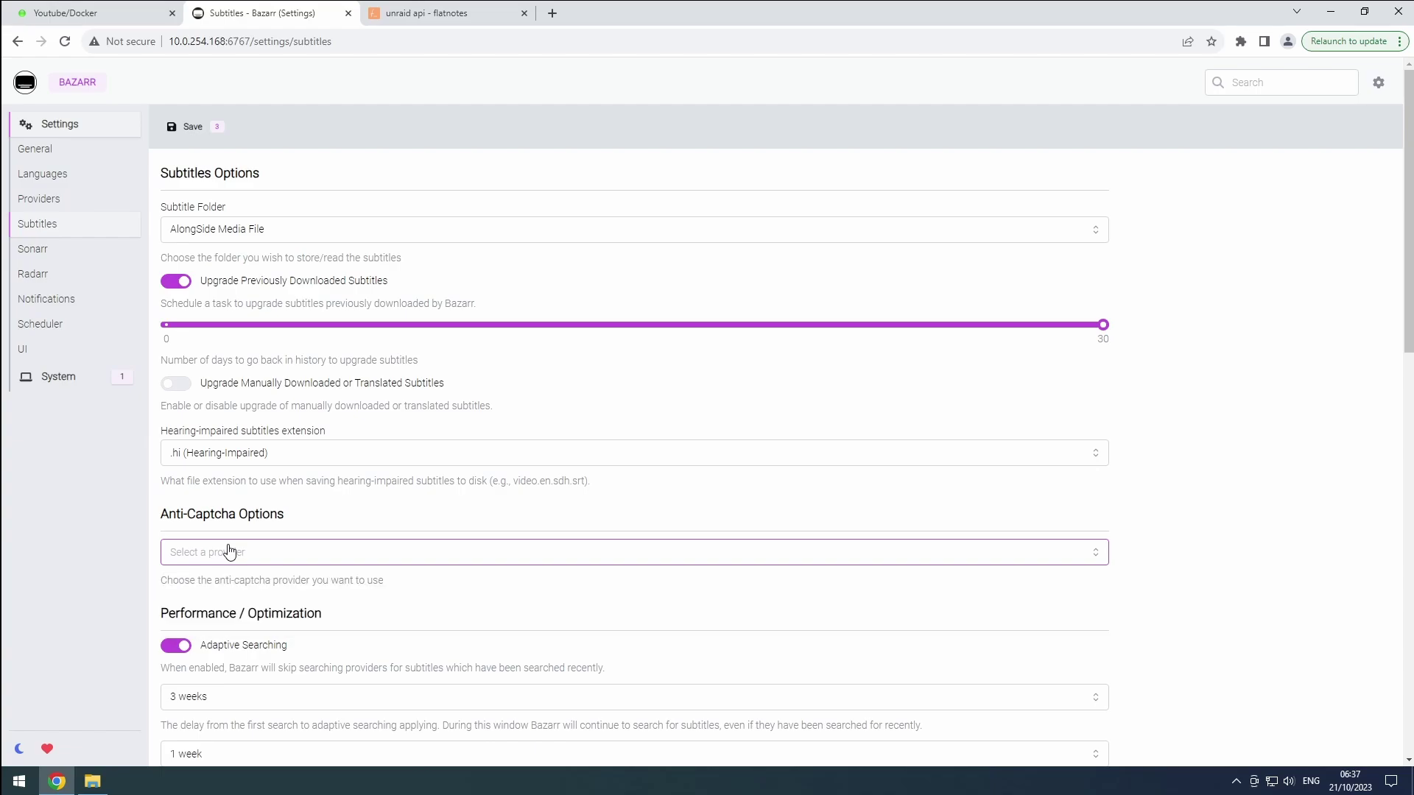
{"action": "scroll", "coordinate": [230, 548], "scroll_direction": "down", "scroll_amount": 4}
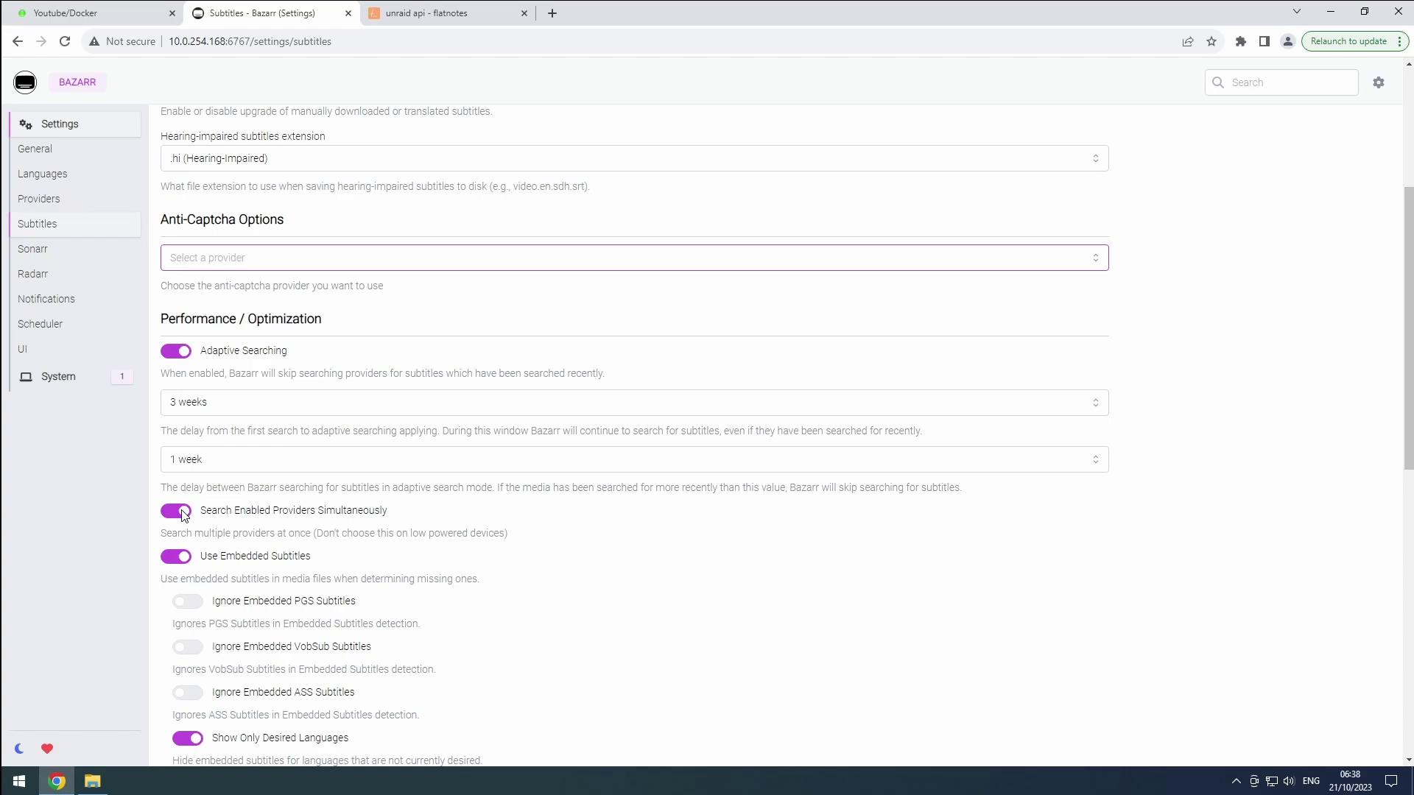
Disable embedded subtitles and enable style-tag removal, OCR, common, and uppercase fixes
{"action": "left_click", "coordinate": [177, 557]}
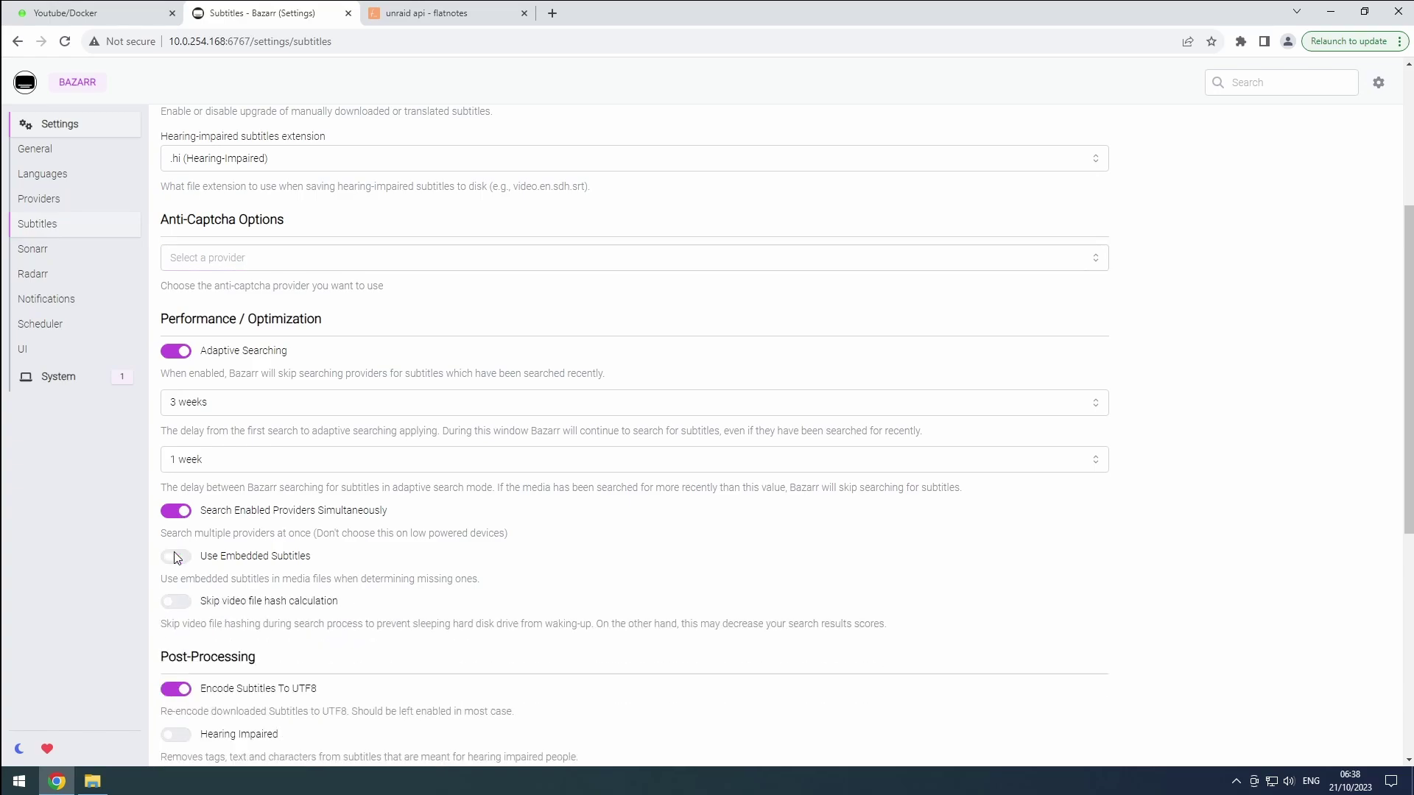
{"action": "scroll", "coordinate": [177, 558], "scroll_direction": "down", "scroll_amount": 5}
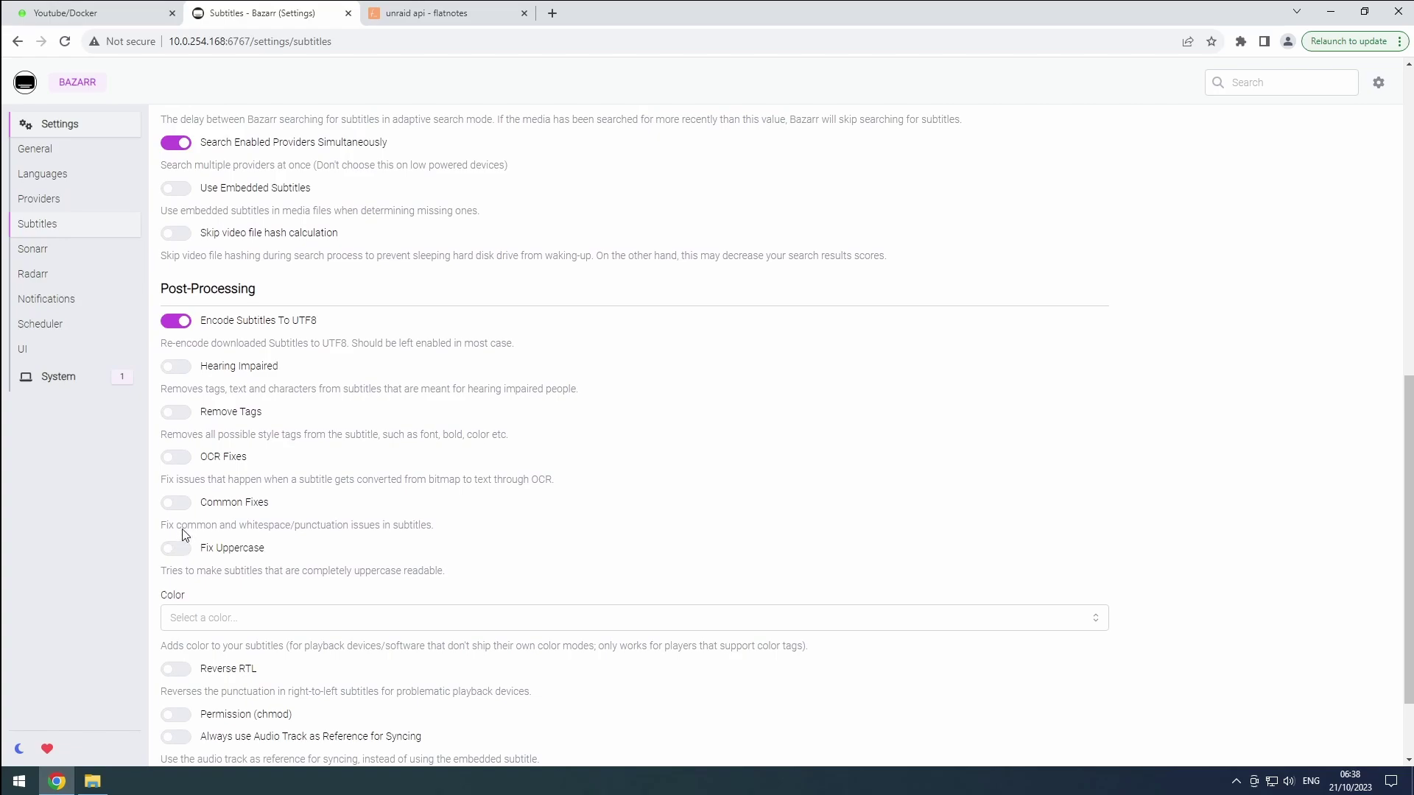
{"action": "left_click", "coordinate": [180, 416]}
{"action": "left_click", "coordinate": [179, 459]}
{"action": "left_click", "coordinate": [181, 504]}
{"action": "left_click", "coordinate": [181, 558]}
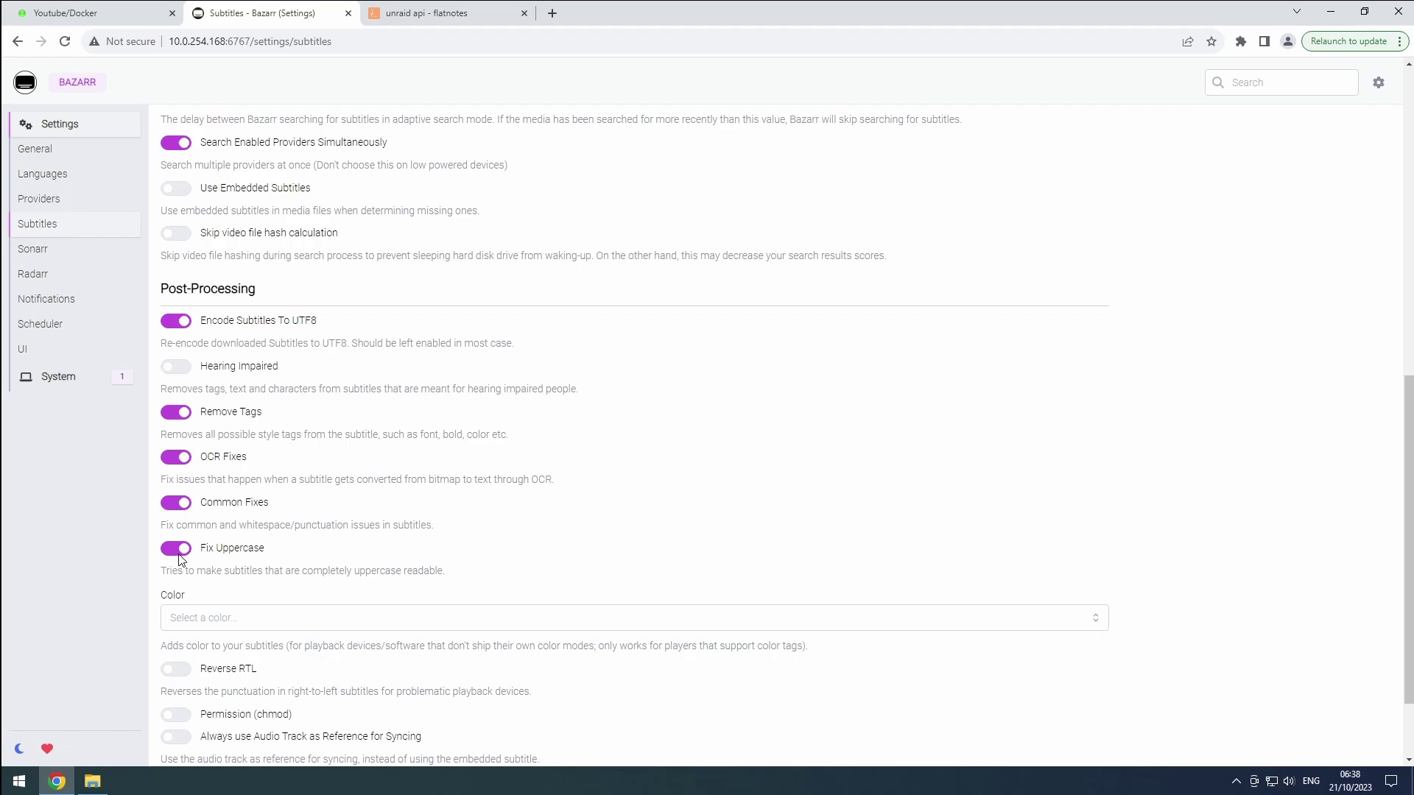
{"action": "scroll", "coordinate": [179, 559], "scroll_direction": "down", "scroll_amount": 2}
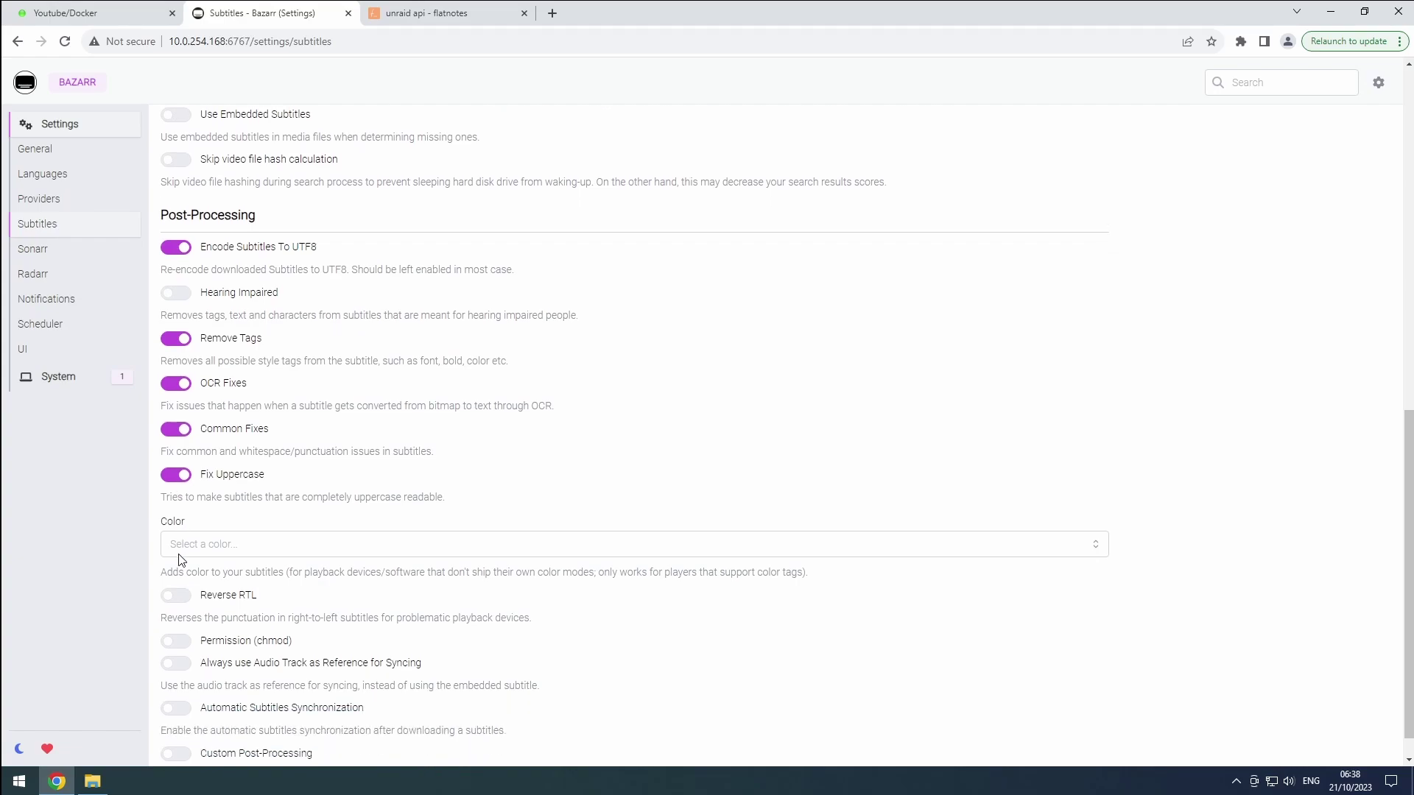
Enable automatic synchronization with series and movies score thresholds at 95 and 86, then save
{"action": "left_click", "coordinate": [181, 675]}
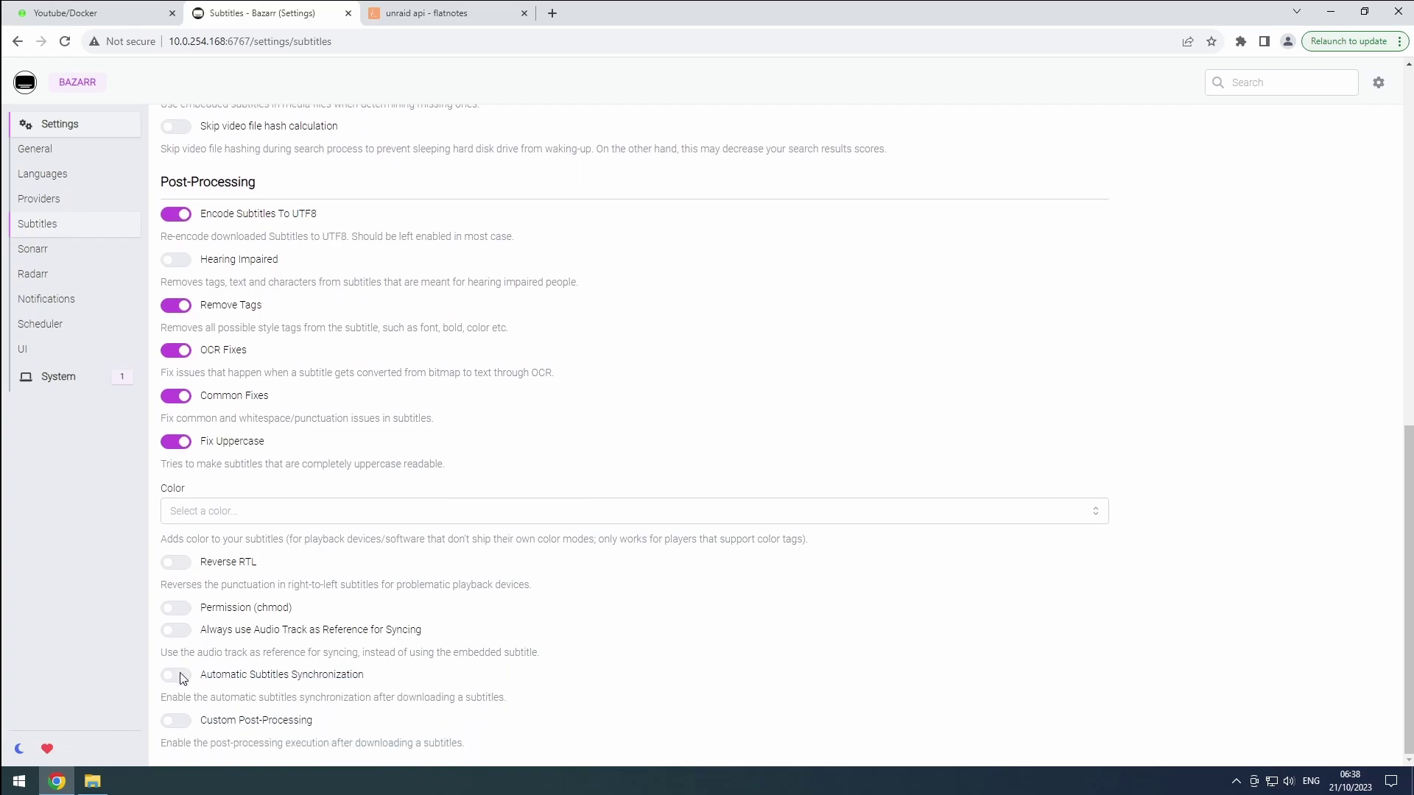
{"action": "scroll", "coordinate": [181, 677], "scroll_direction": "down", "scroll_amount": 1}
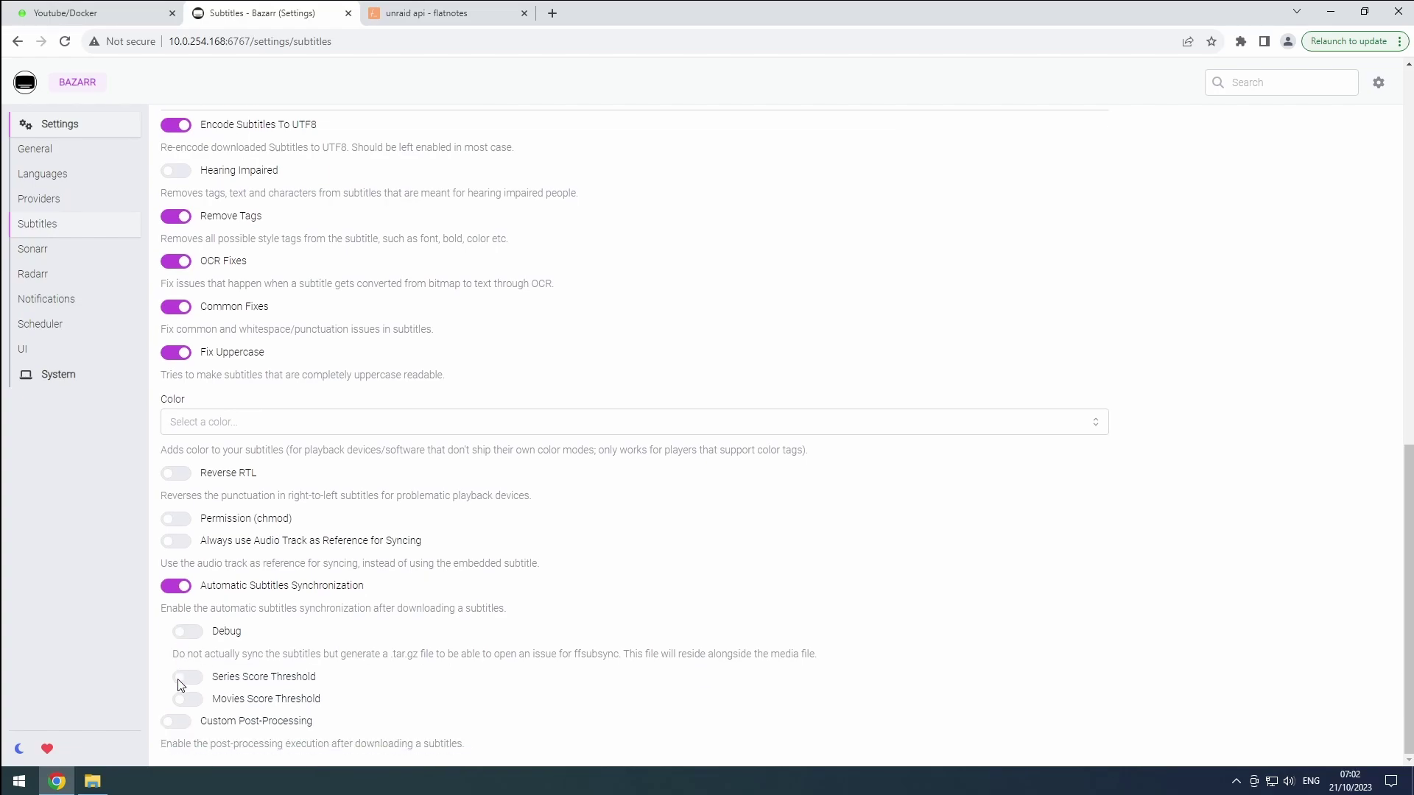
{"action": "left_click", "coordinate": [181, 679]}
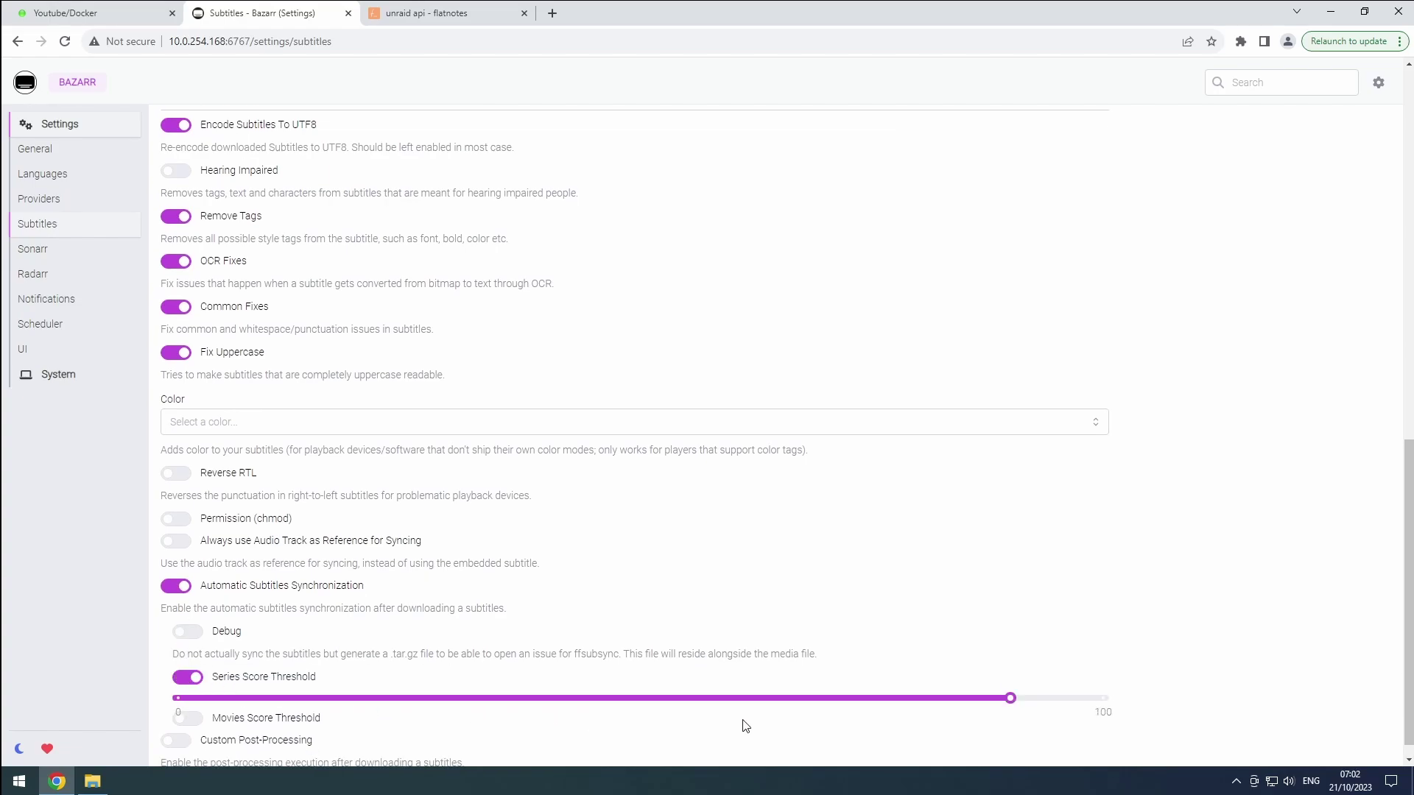
{"action": "left_click", "coordinate": [1049, 699]}
{"action": "left_click_drag", "start_coordinate": [1051, 704], "coordinate": [1069, 705]}
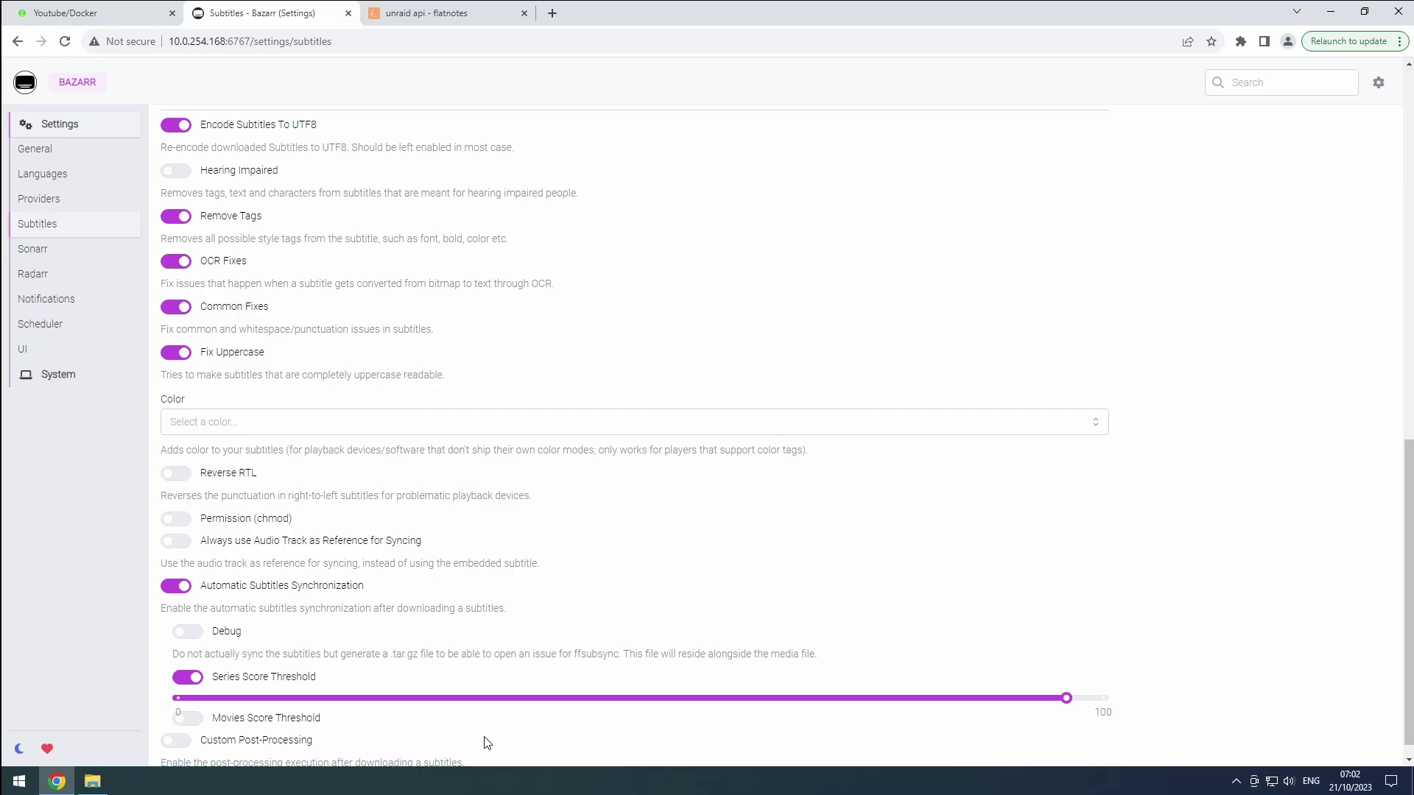
{"action": "left_click", "coordinate": [194, 723]}
{"action": "left_click_drag", "start_coordinate": [825, 741], "coordinate": [970, 737]}
{"action": "scroll", "coordinate": [962, 732], "scroll_direction": "up", "scroll_amount": 10}
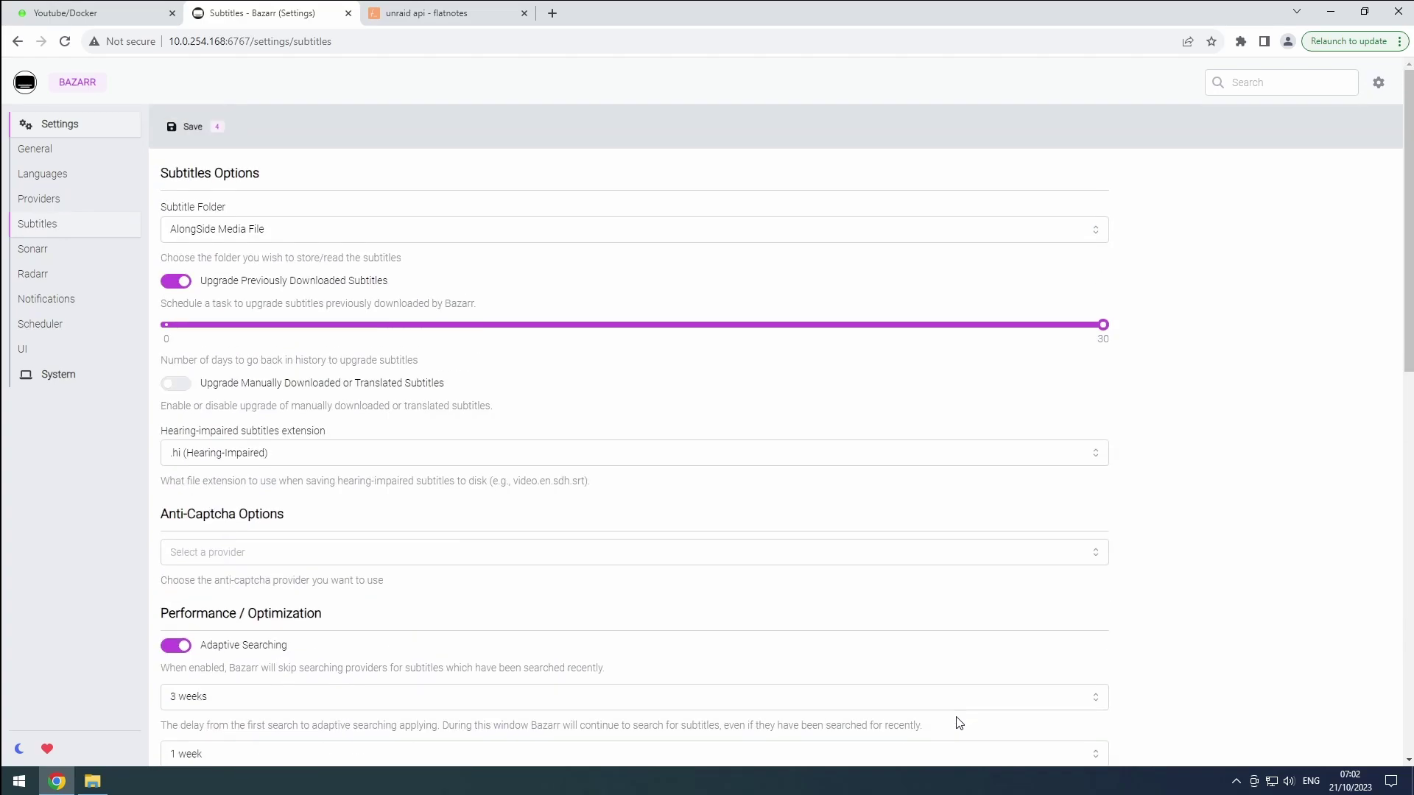
{"action": "left_click", "coordinate": [193, 128]}
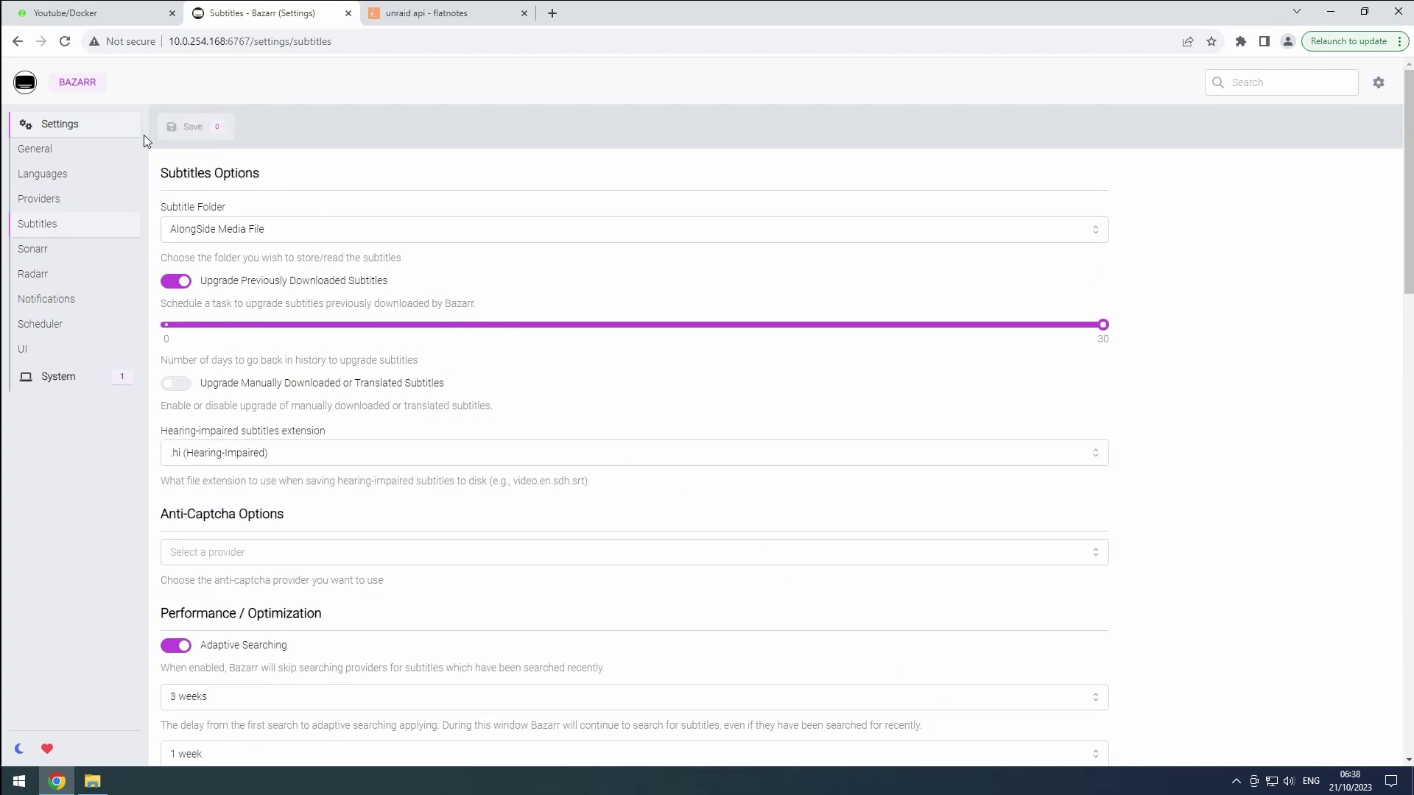
Enable the Sonarr connection with address sonarr on port 8989
{"action": "left_click", "coordinate": [29, 252]}
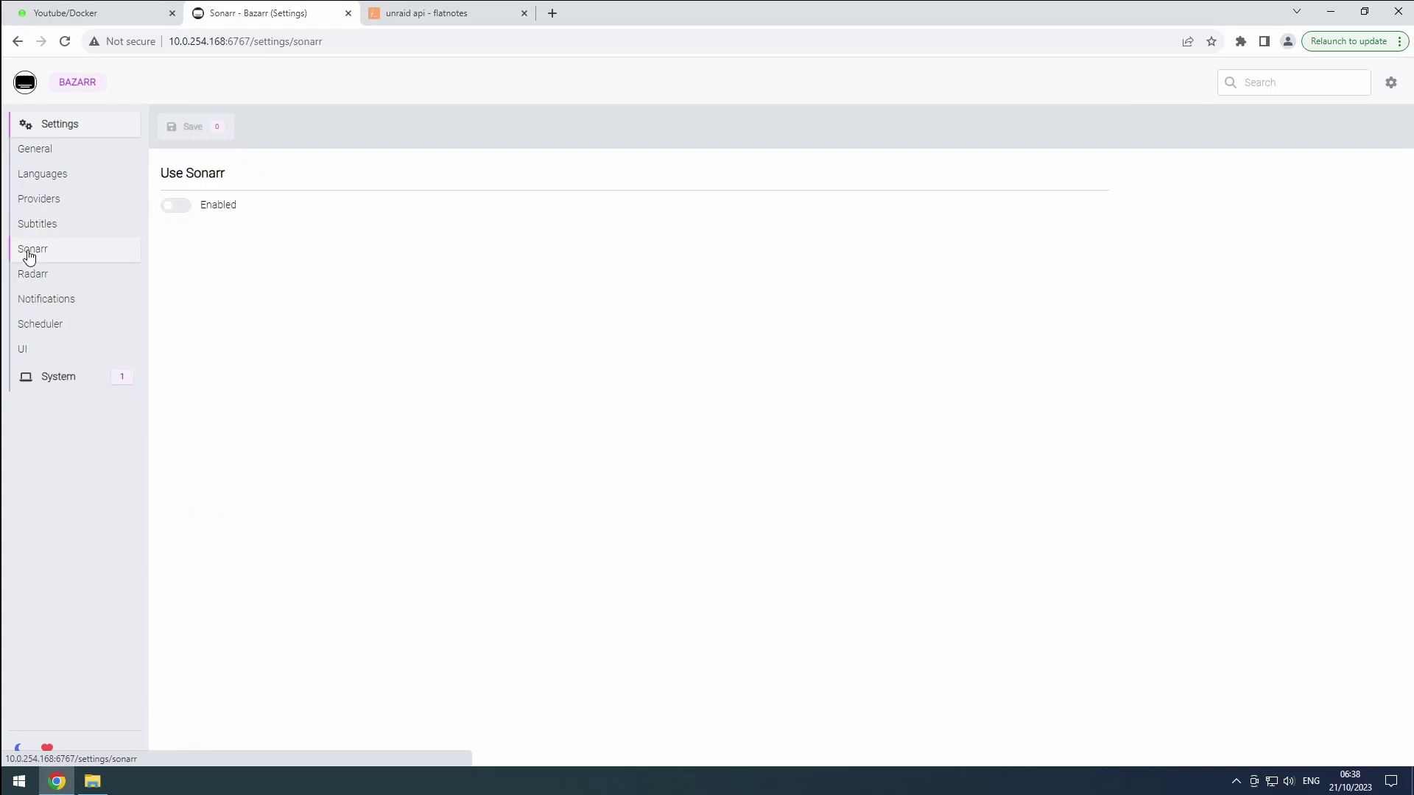
{"action": "left_click", "coordinate": [179, 207]}
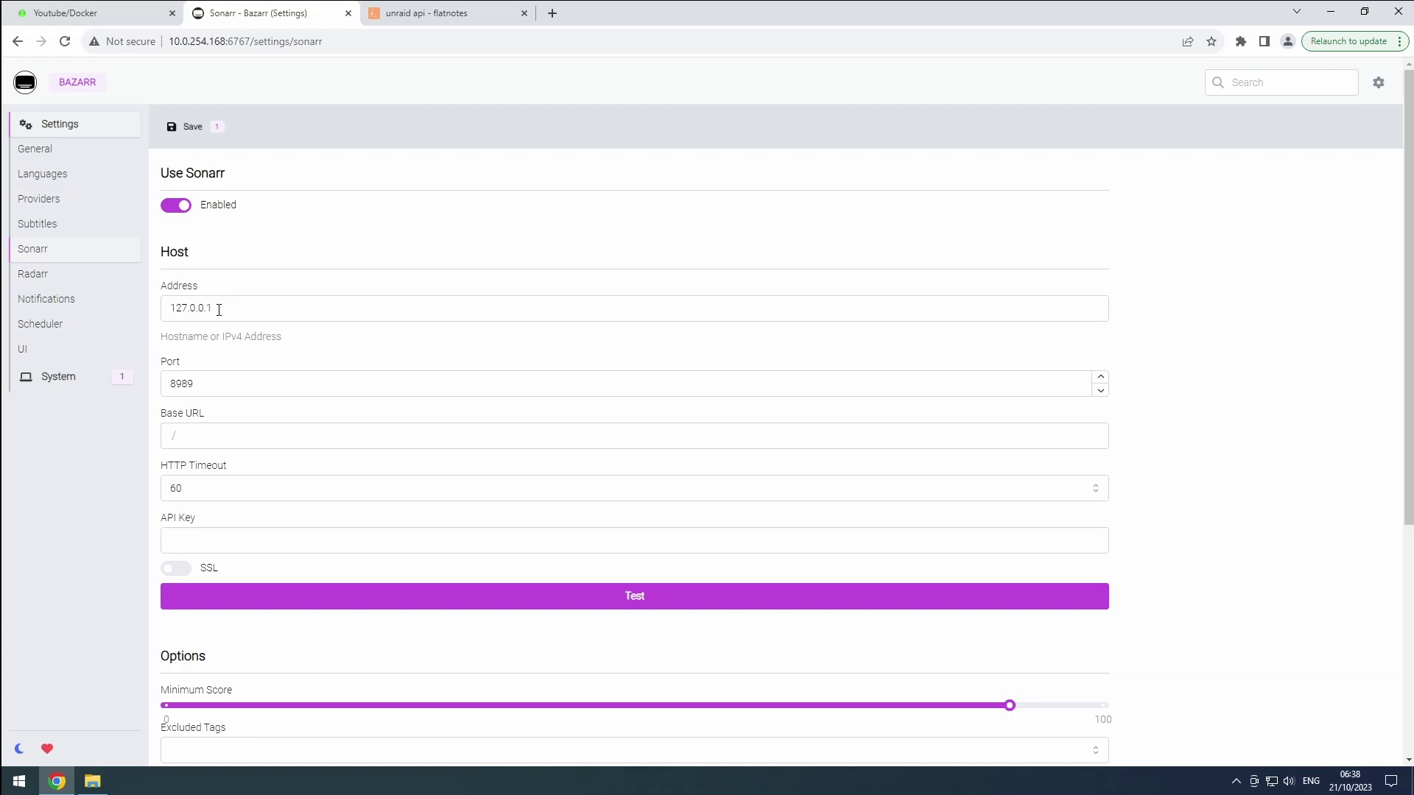
{"action": "left_click_drag", "start_coordinate": [219, 310], "coordinate": [155, 296]}
{"action": "type", "text": "sona"}
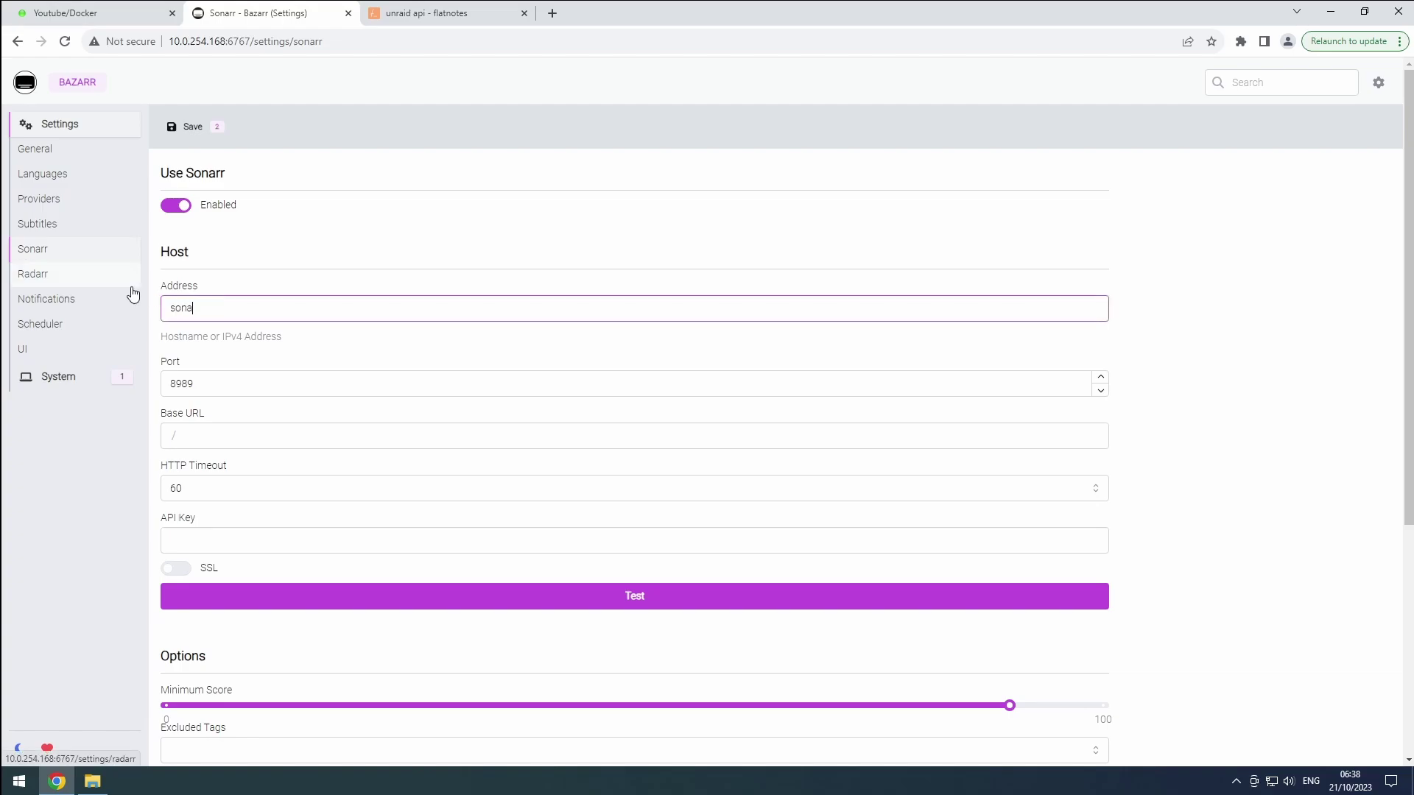
{"action": "type", "text": "rr"}
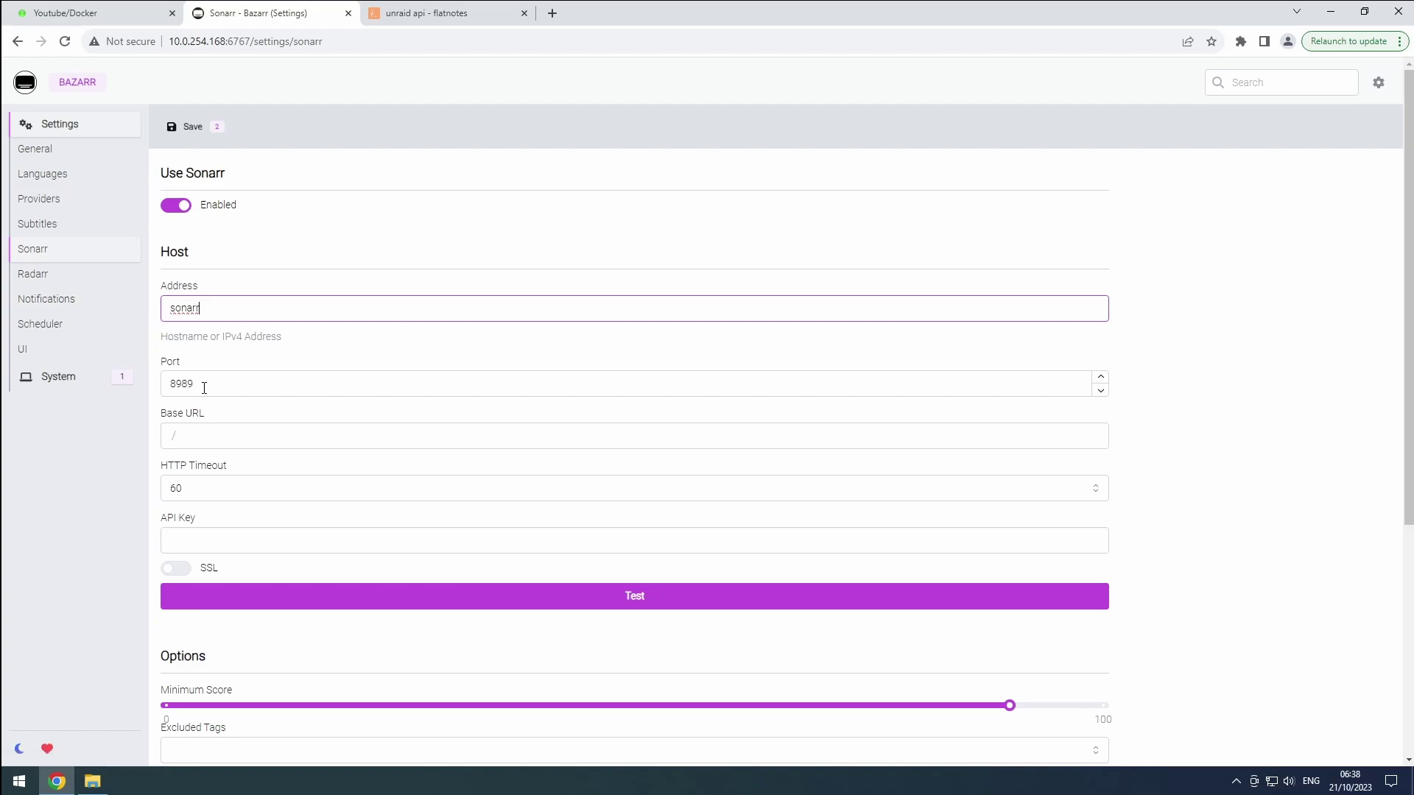
{"action": "left_click", "coordinate": [204, 388]}
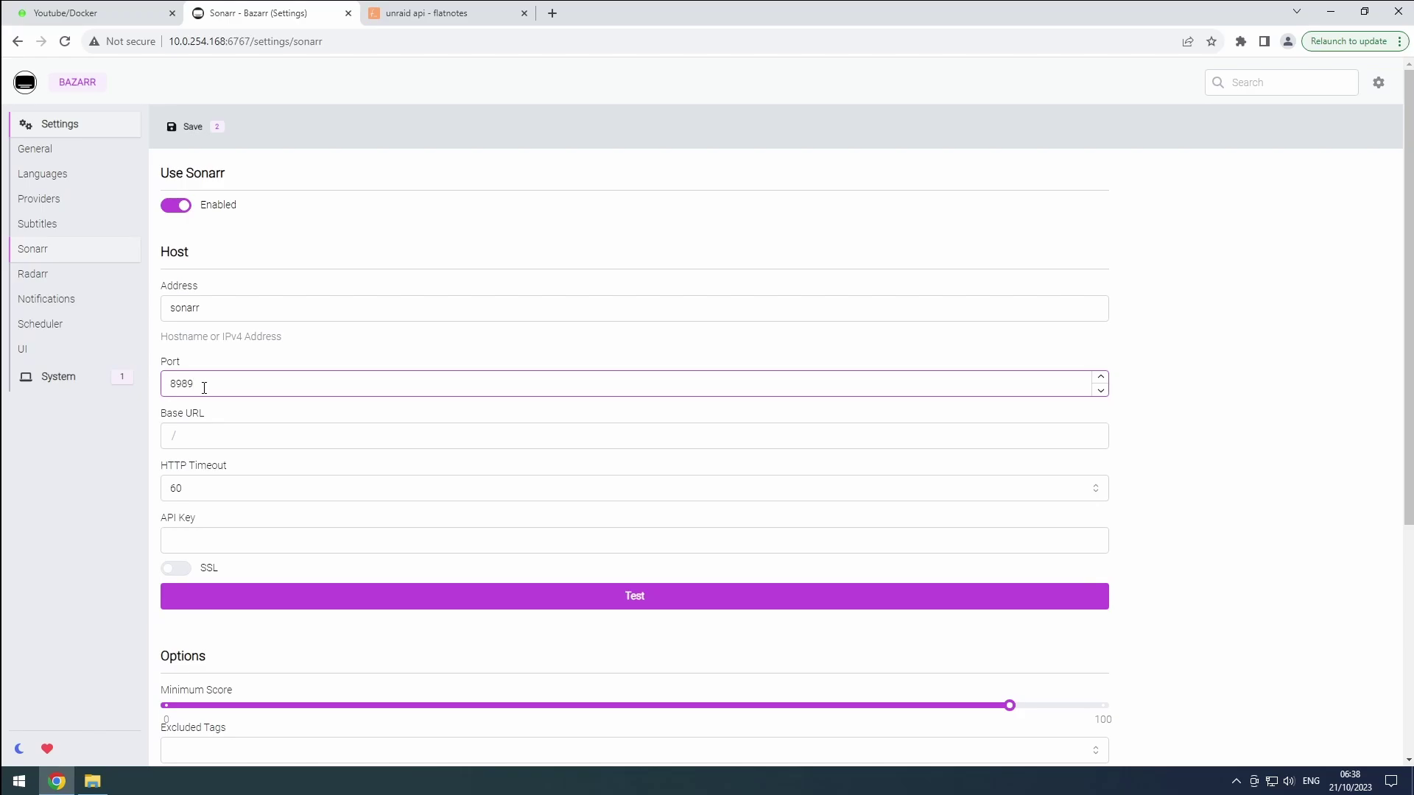
Paste the Sonarr API key and test the connection, confirming version 4.0.0.700
{"action": "left_click", "coordinate": [405, 18]}
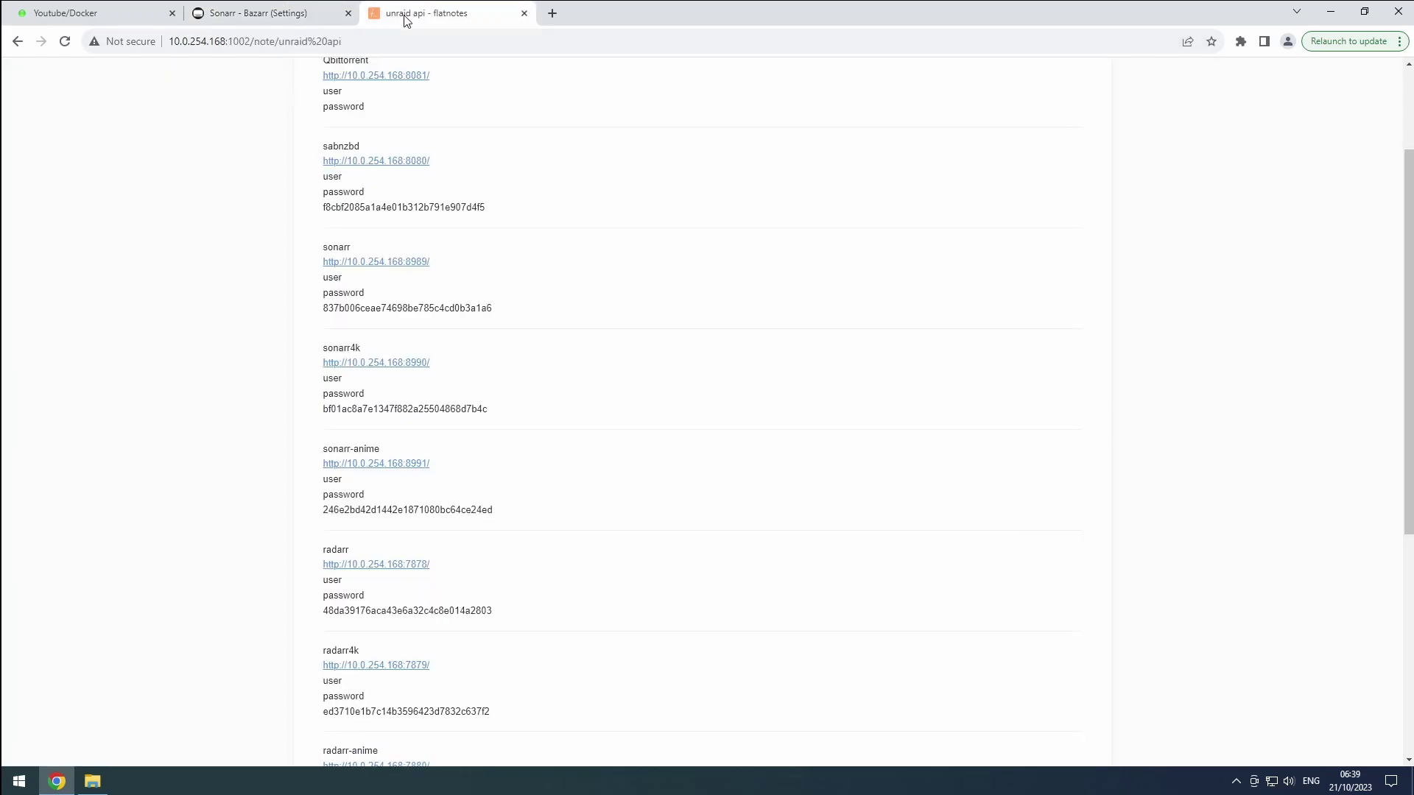
{"action": "double_click", "coordinate": [353, 313]}
{"action": "key", "text": "ctrl+c"}
{"action": "left_click", "coordinate": [258, 13]}
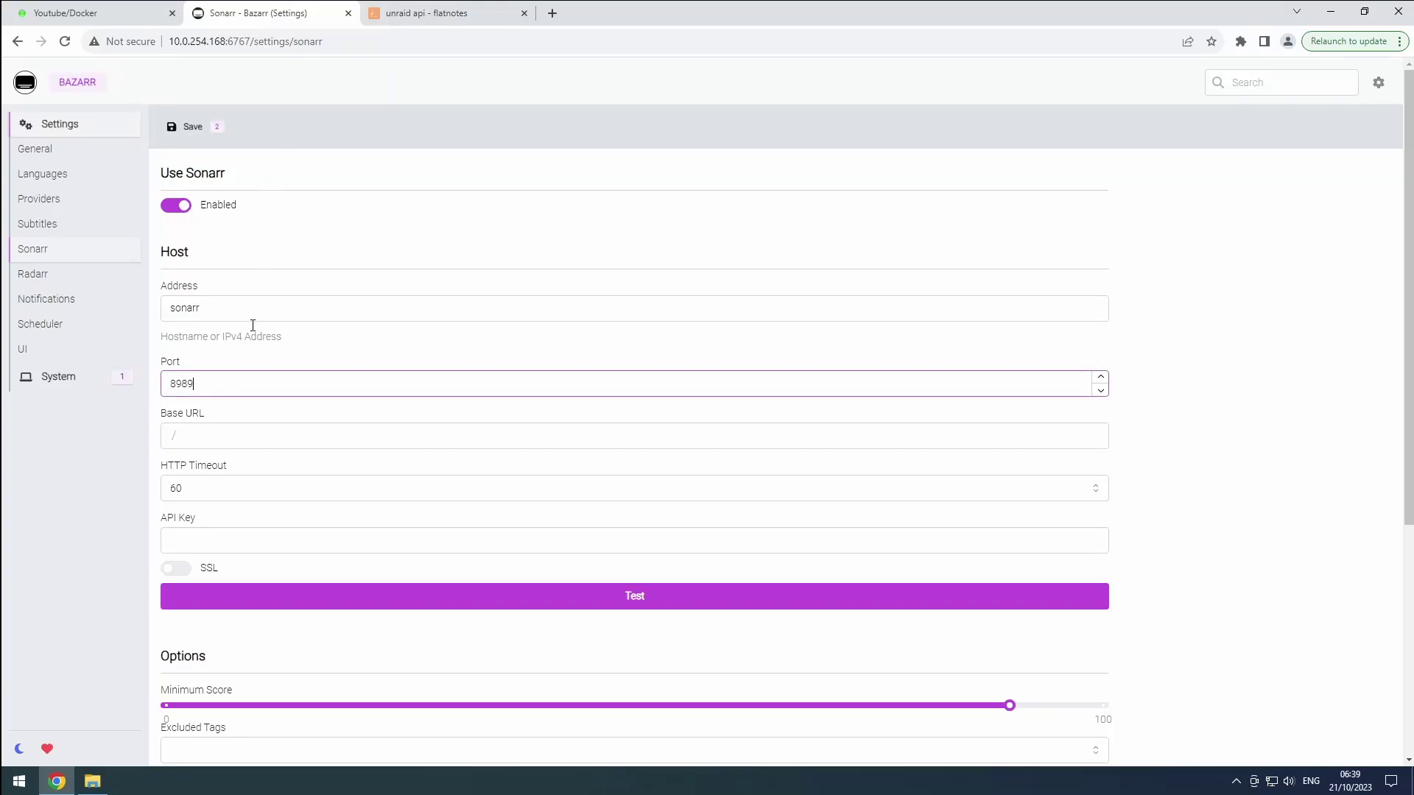
{"action": "left_click", "coordinate": [218, 538]}
{"action": "key", "text": "ctrl+v"}
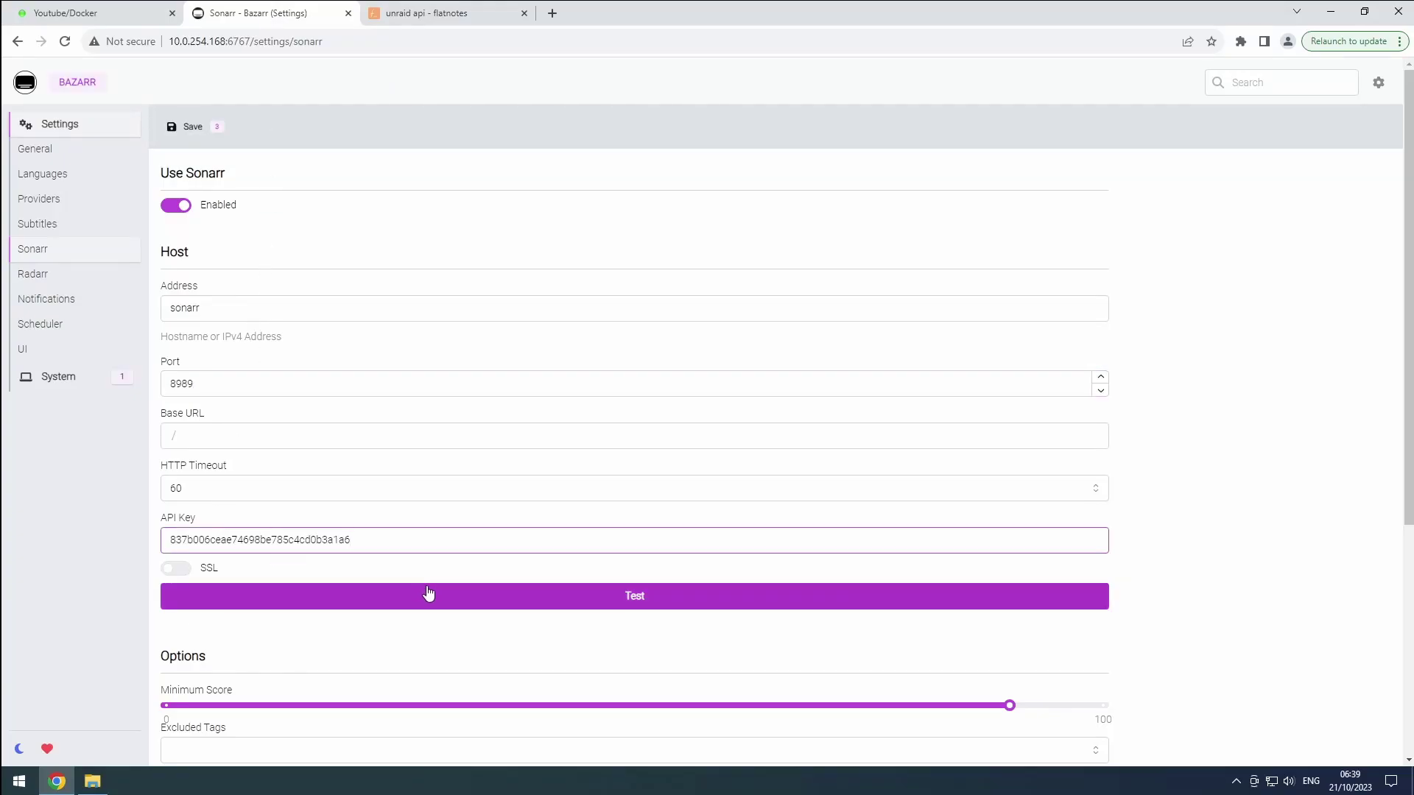
{"action": "left_click", "coordinate": [428, 593]}
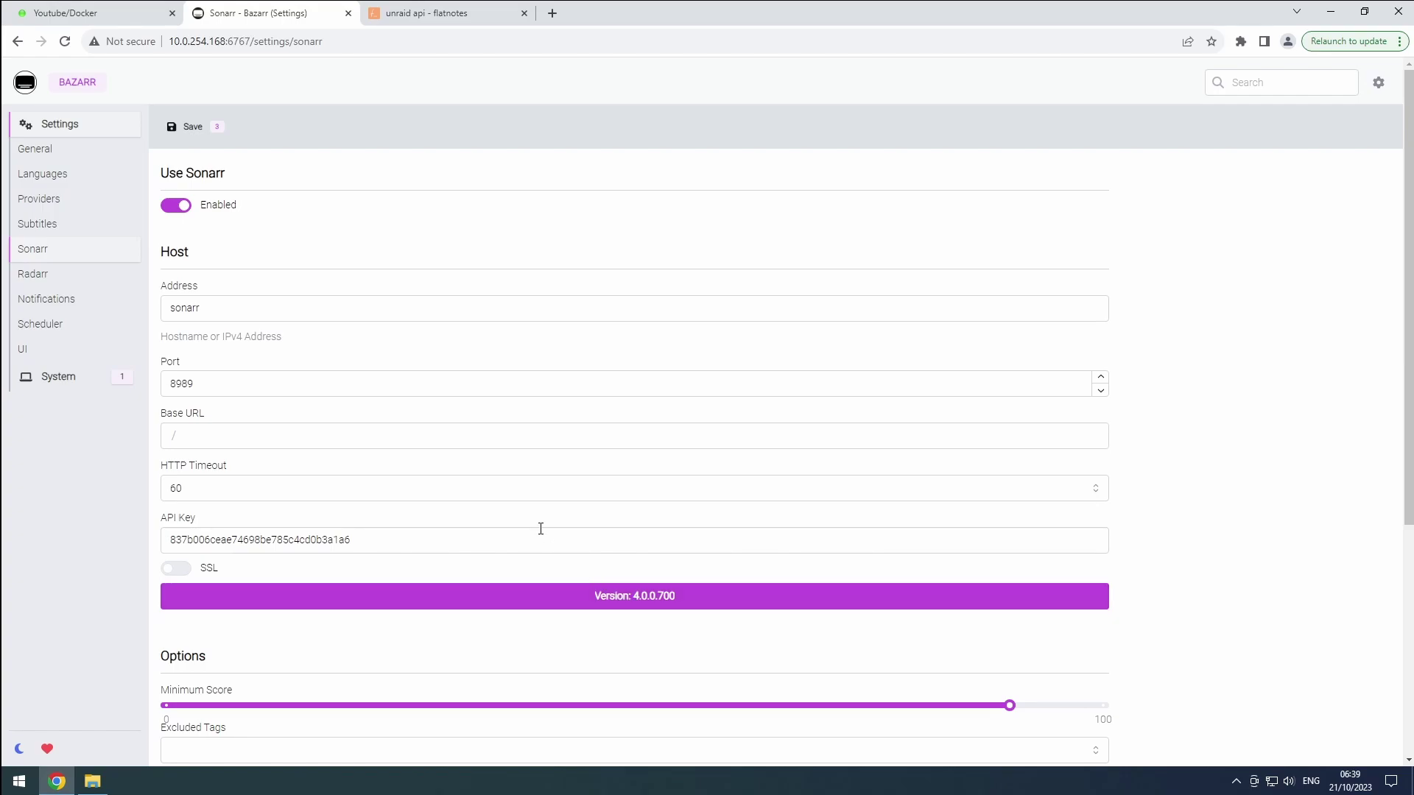
{"action": "scroll", "coordinate": [509, 519], "scroll_direction": "down", "scroll_amount": 4}
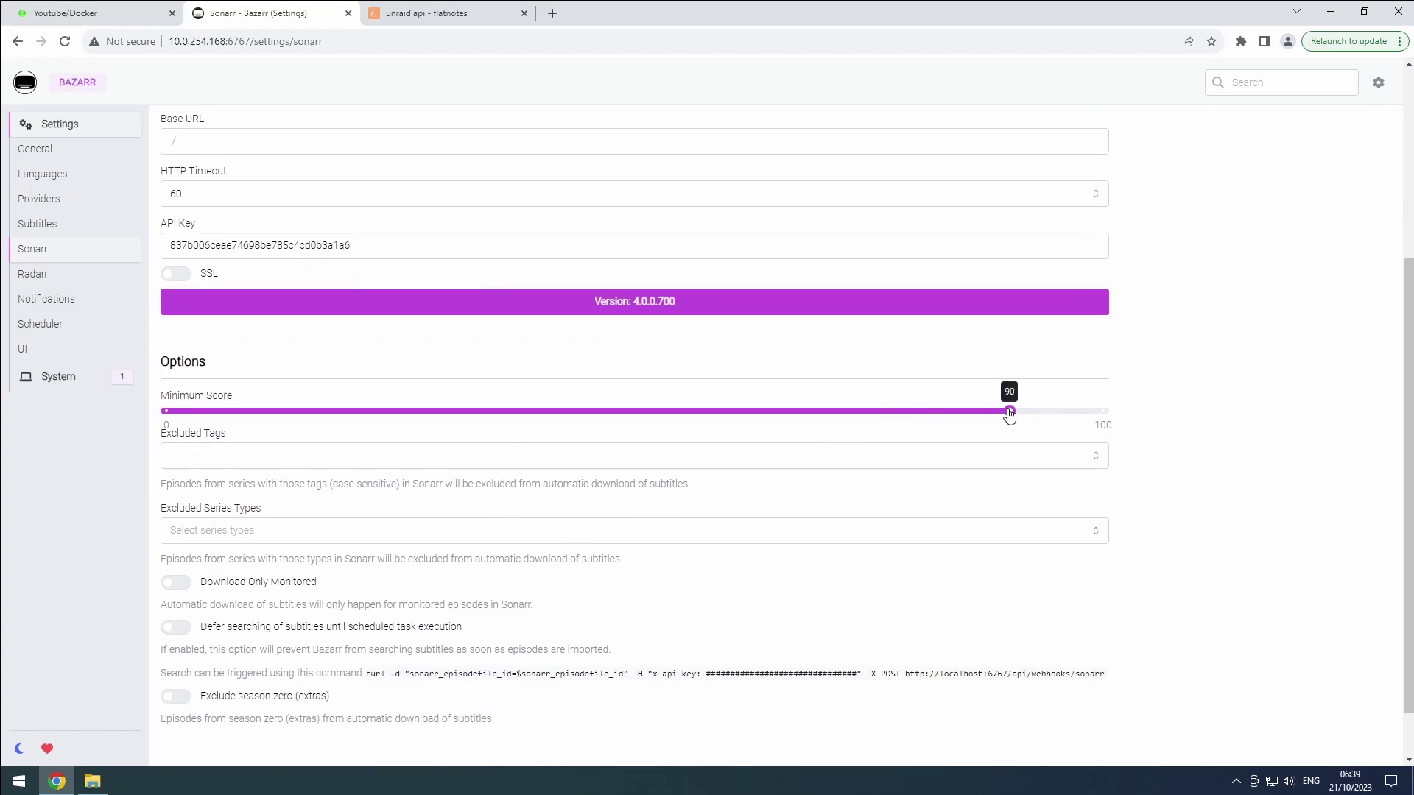
{"action": "scroll", "coordinate": [382, 308], "scroll_direction": "up", "scroll_amount": 4}
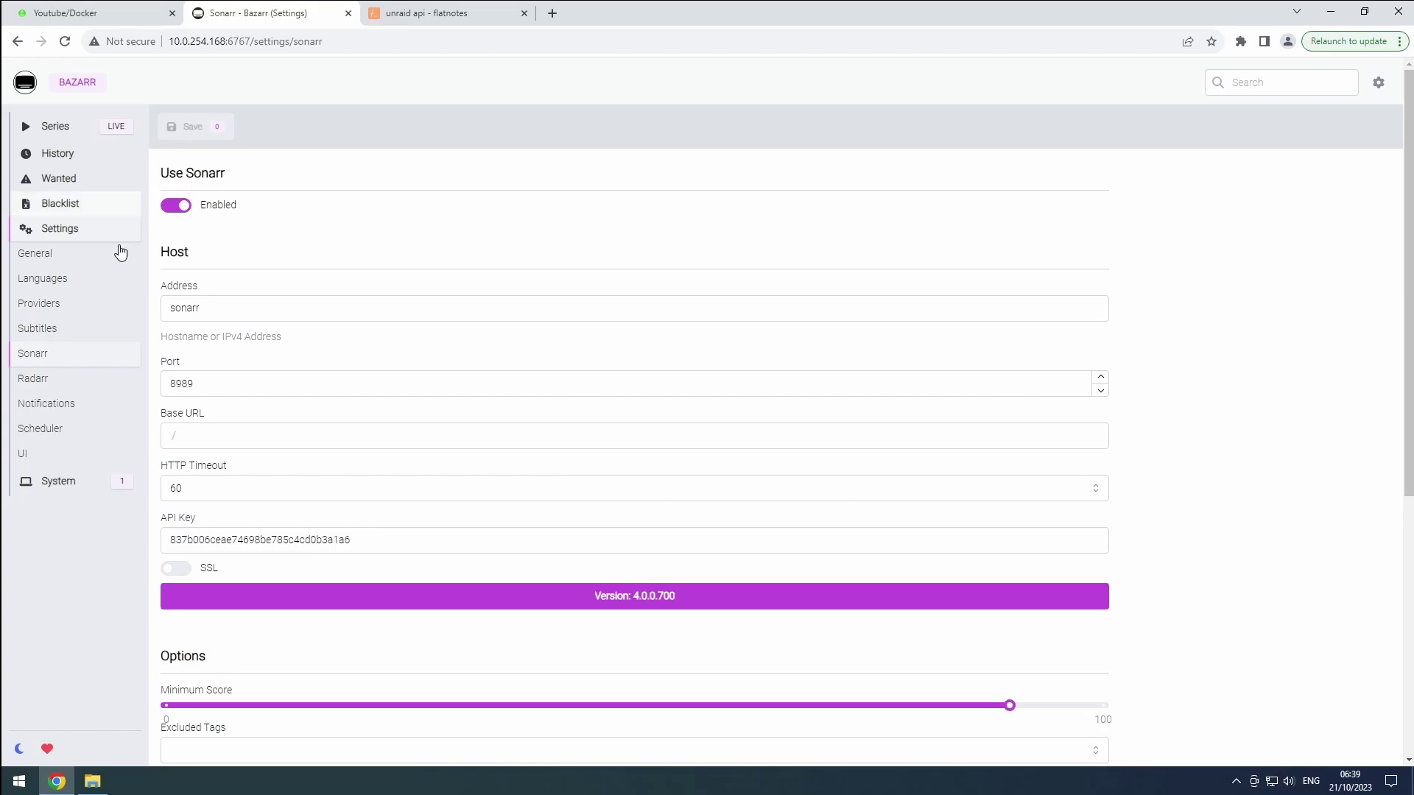
Enable the Radarr connection with address radarr4k and port 7879
{"action": "left_click", "coordinate": [46, 381]}
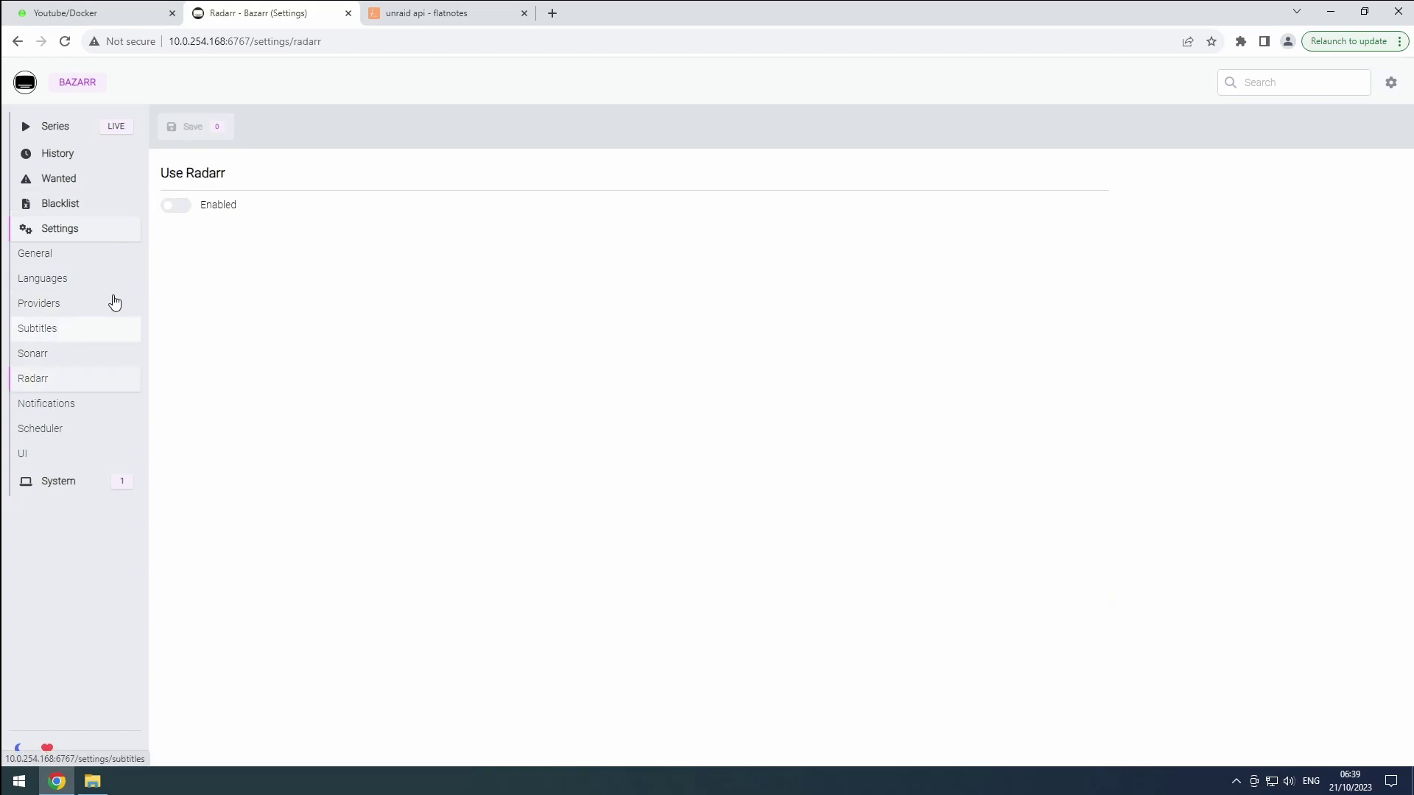
{"action": "left_click", "coordinate": [180, 207]}
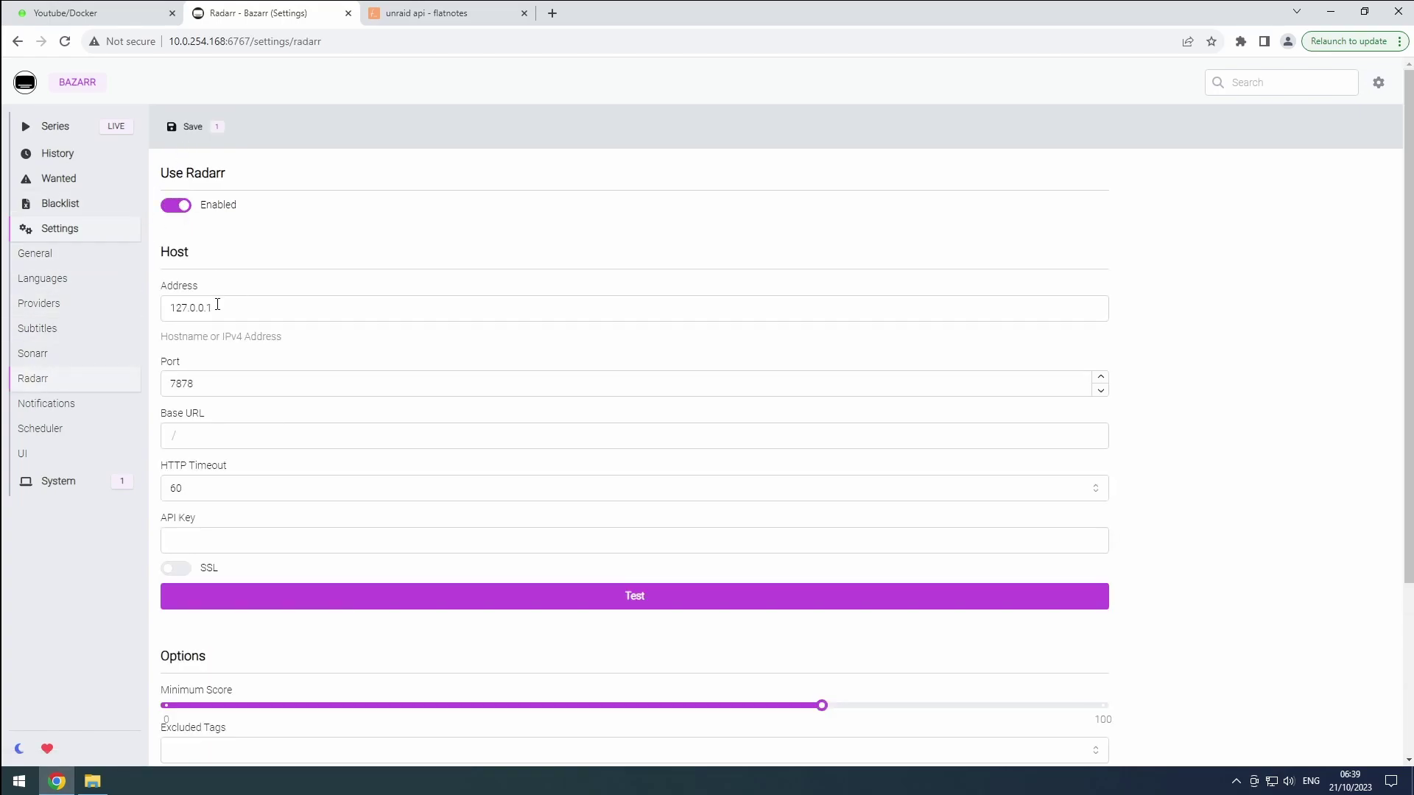
{"action": "left_click_drag", "start_coordinate": [217, 304], "coordinate": [160, 309]}
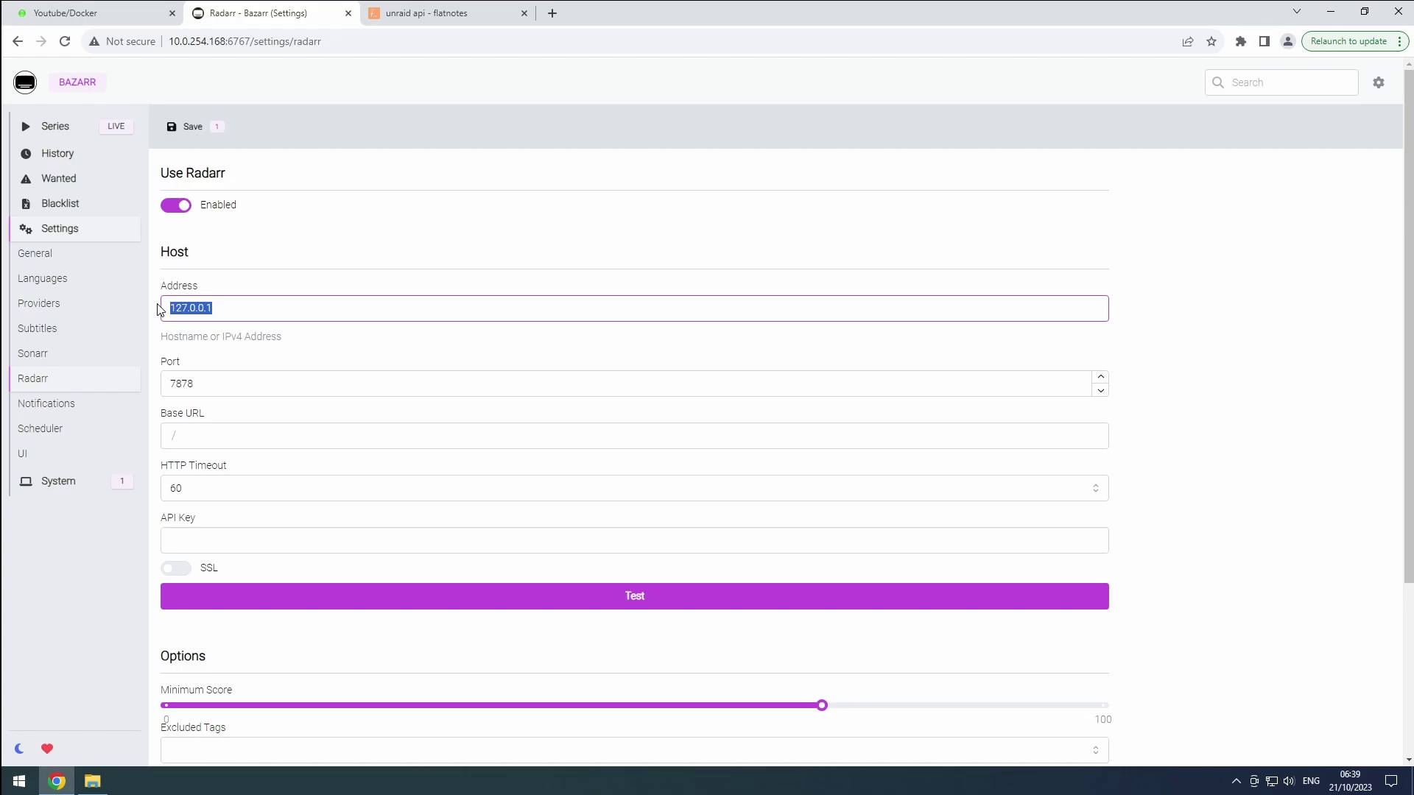
{"action": "type", "text": "radarr4k"}
{"action": "left_click", "coordinate": [250, 384]}
{"action": "key", "text": "BackSpace"}
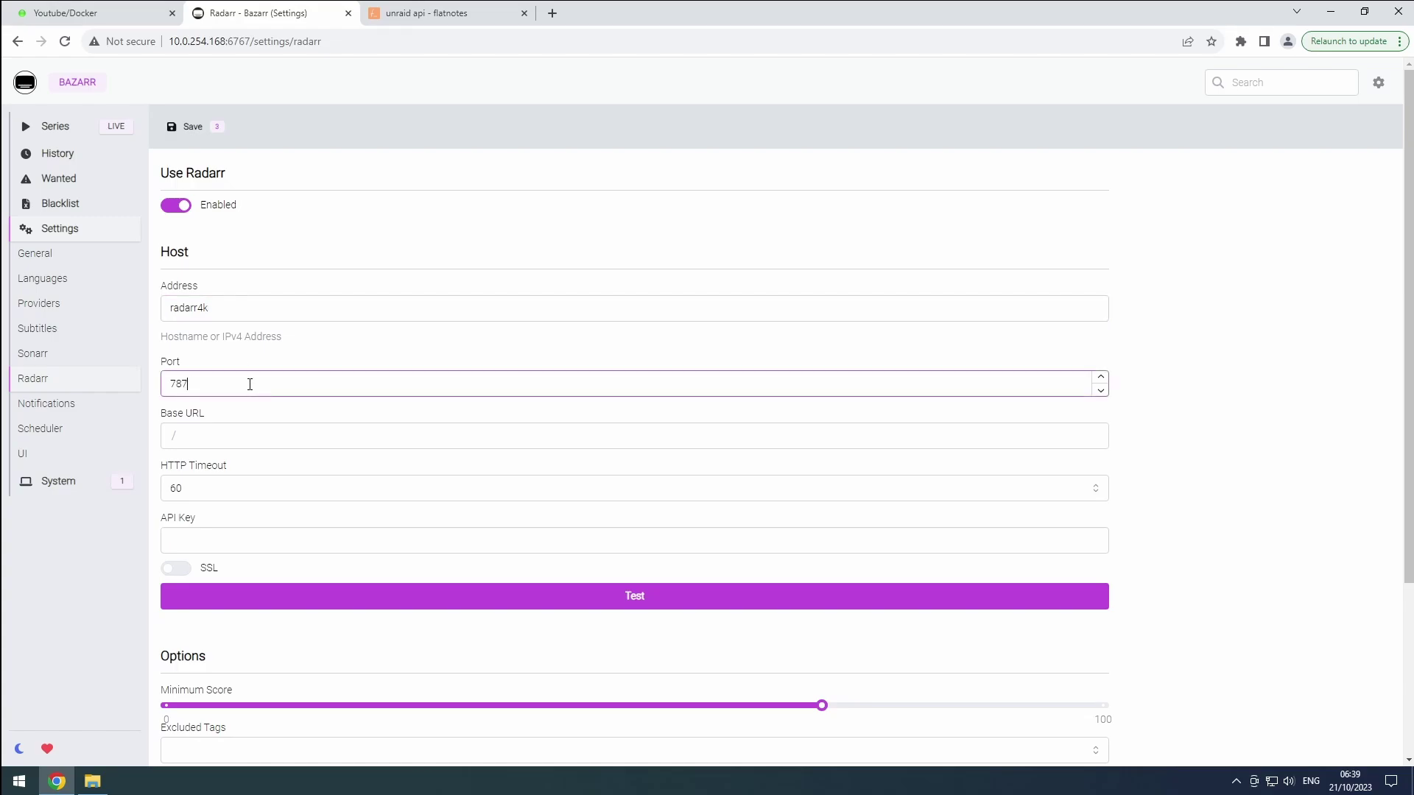
{"action": "type", "text": "9"}
Paste the radarr4k API key and test the connection, confirming version 5.0.3.8127
{"action": "left_click", "coordinate": [427, 16]}
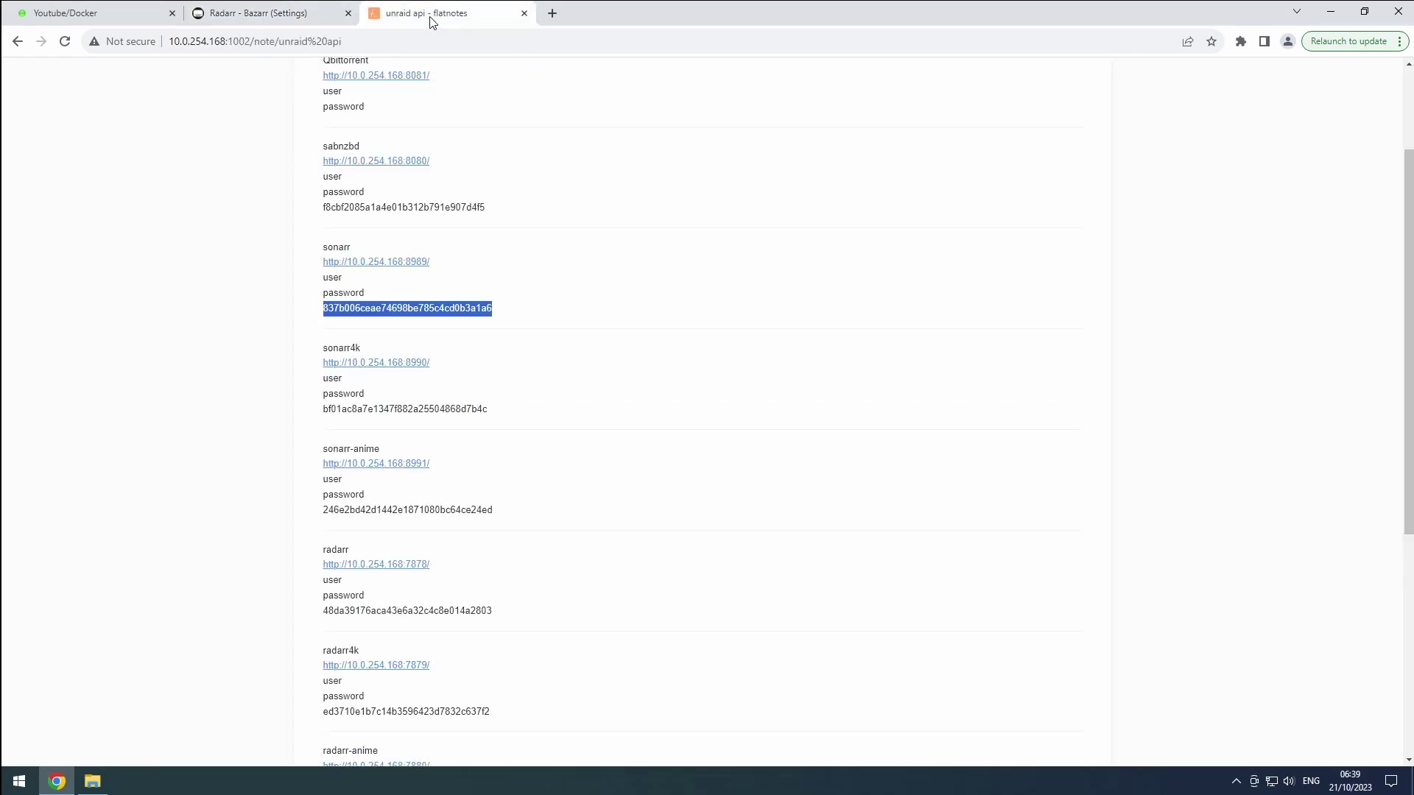
{"action": "scroll", "coordinate": [435, 445], "scroll_direction": "down", "scroll_amount": 2}
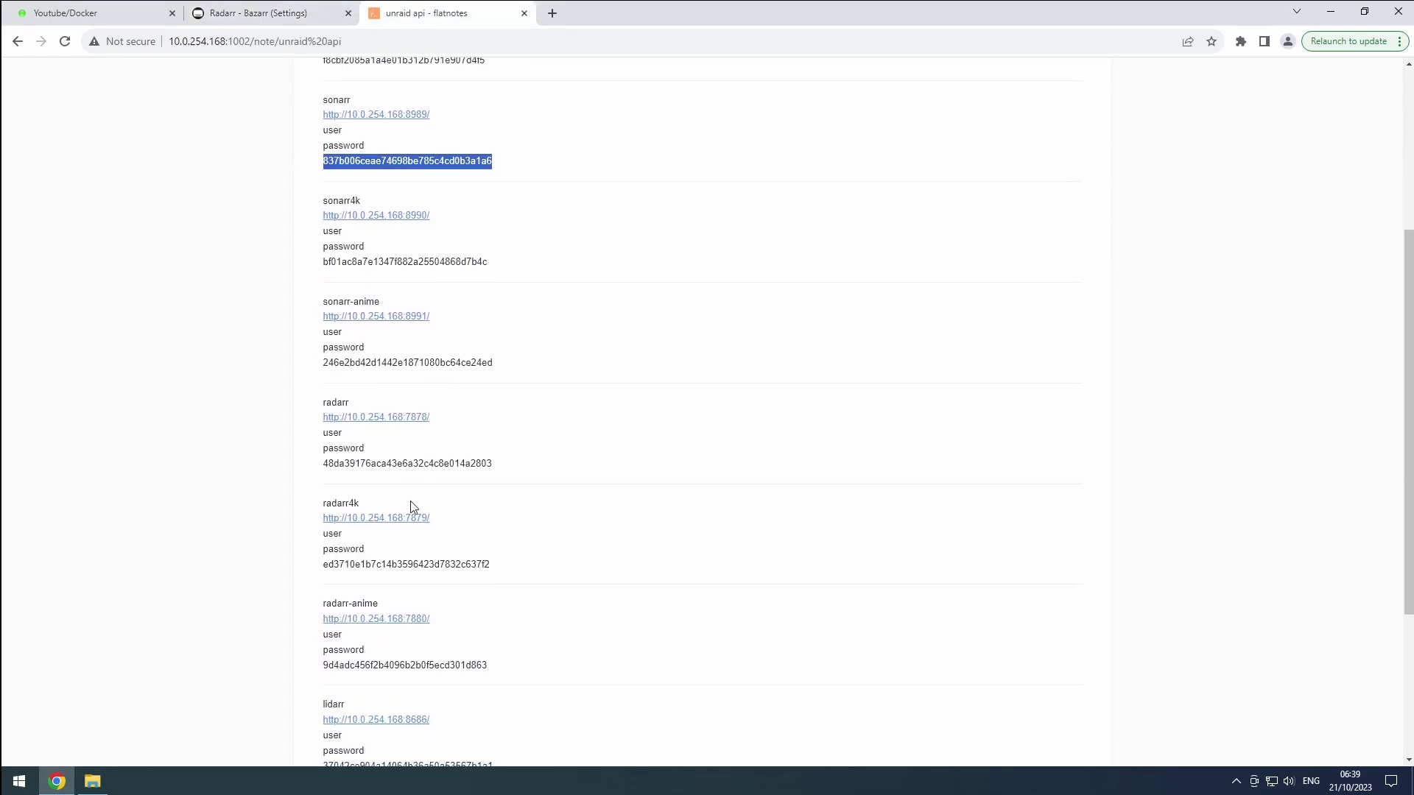
{"action": "double_click", "coordinate": [416, 564]}
{"action": "key", "text": "ctrl+c"}
{"action": "left_click", "coordinate": [259, 12]}
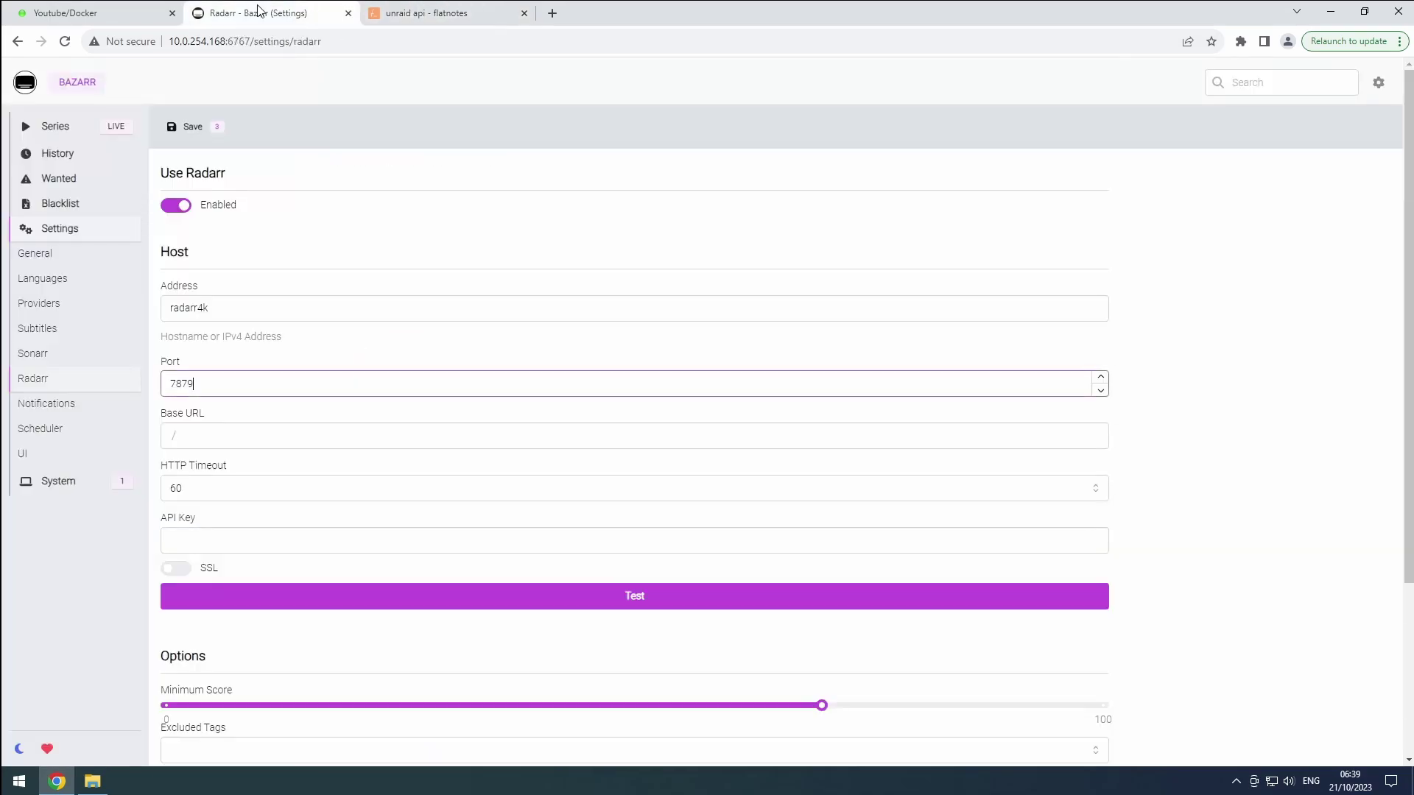
{"action": "left_click", "coordinate": [299, 538]}
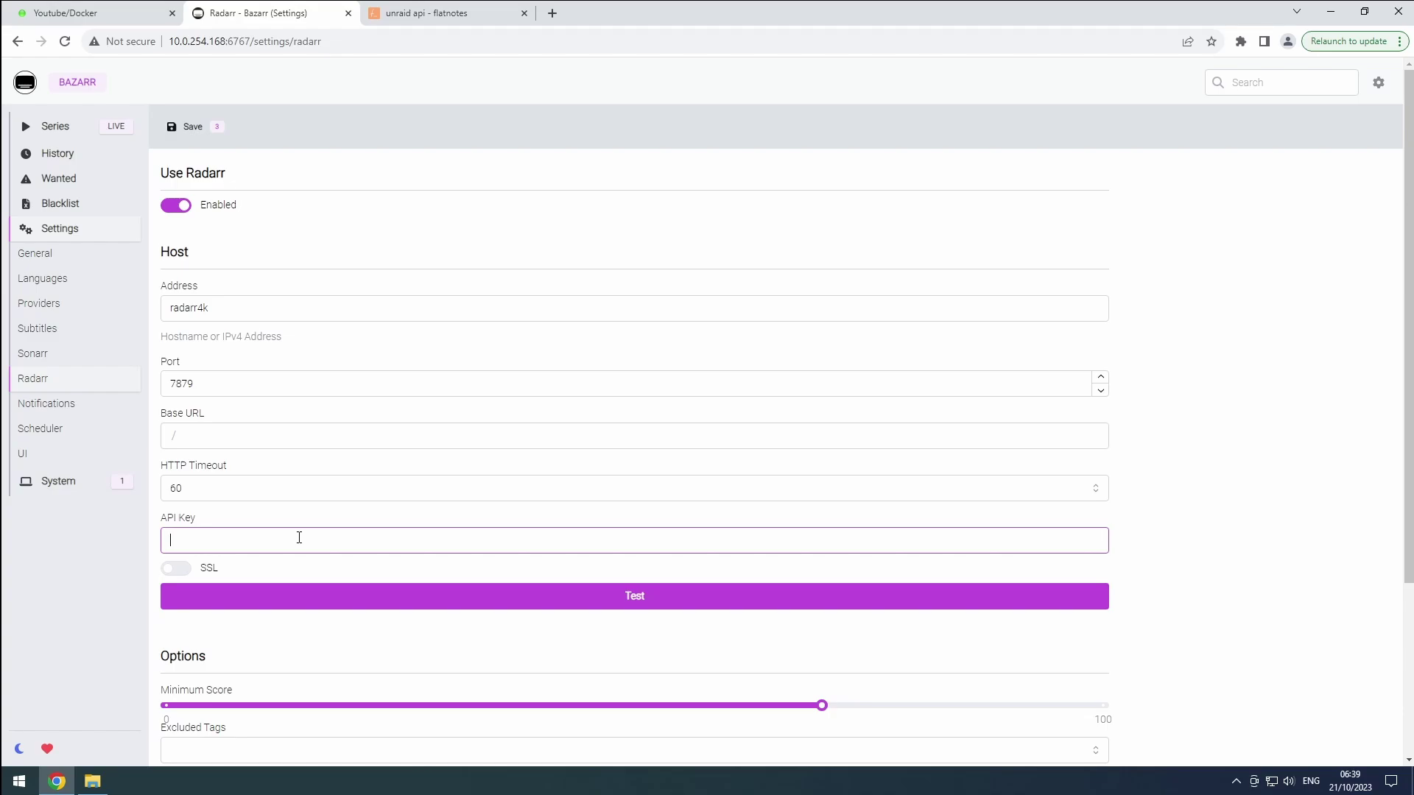
{"action": "key", "text": "ctrl+v"}
{"action": "left_click", "coordinate": [434, 603]}
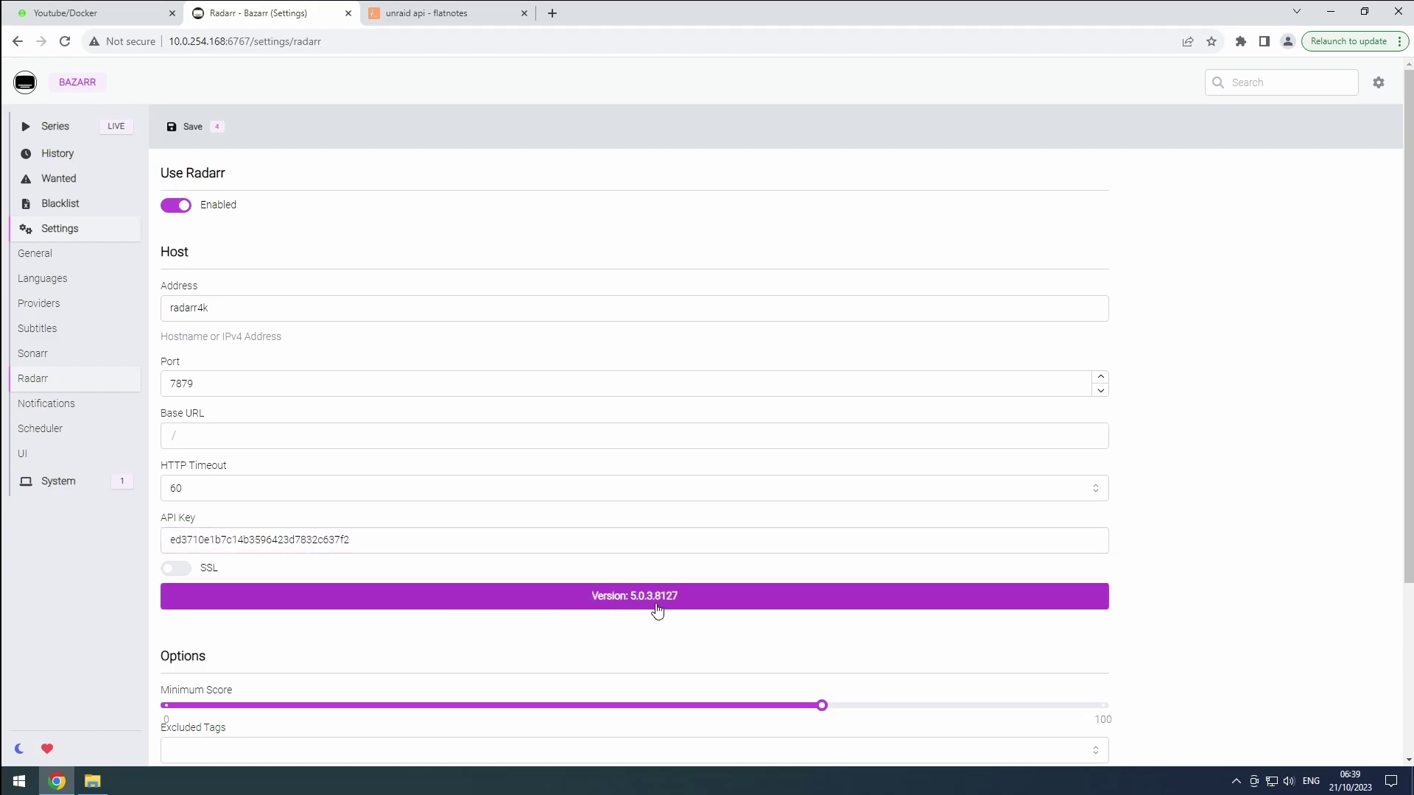
Raise the Radarr minimum score to 80
{"action": "scroll", "coordinate": [772, 660], "scroll_direction": "down", "scroll_amount": 1}
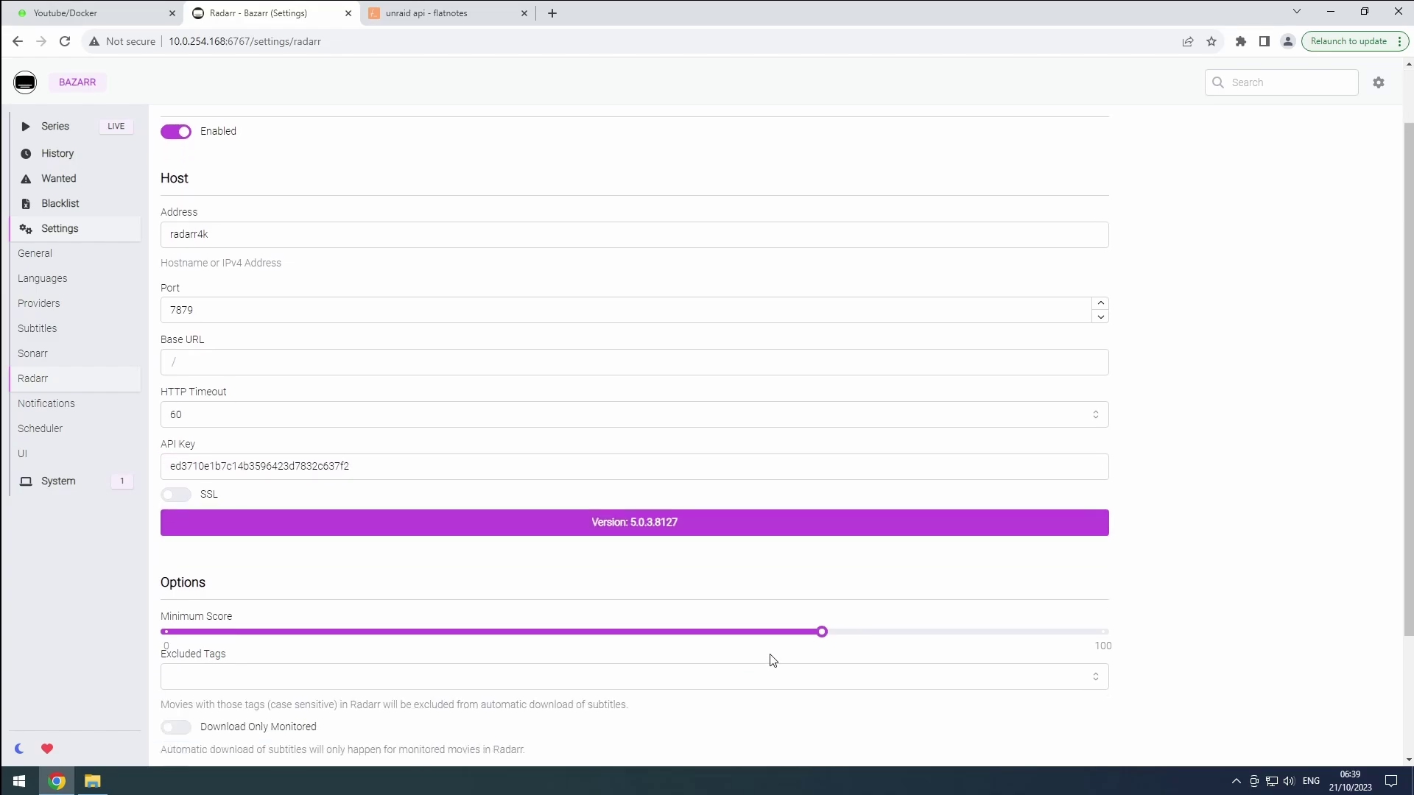
{"action": "left_click_drag", "start_coordinate": [822, 632], "coordinate": [919, 636]}
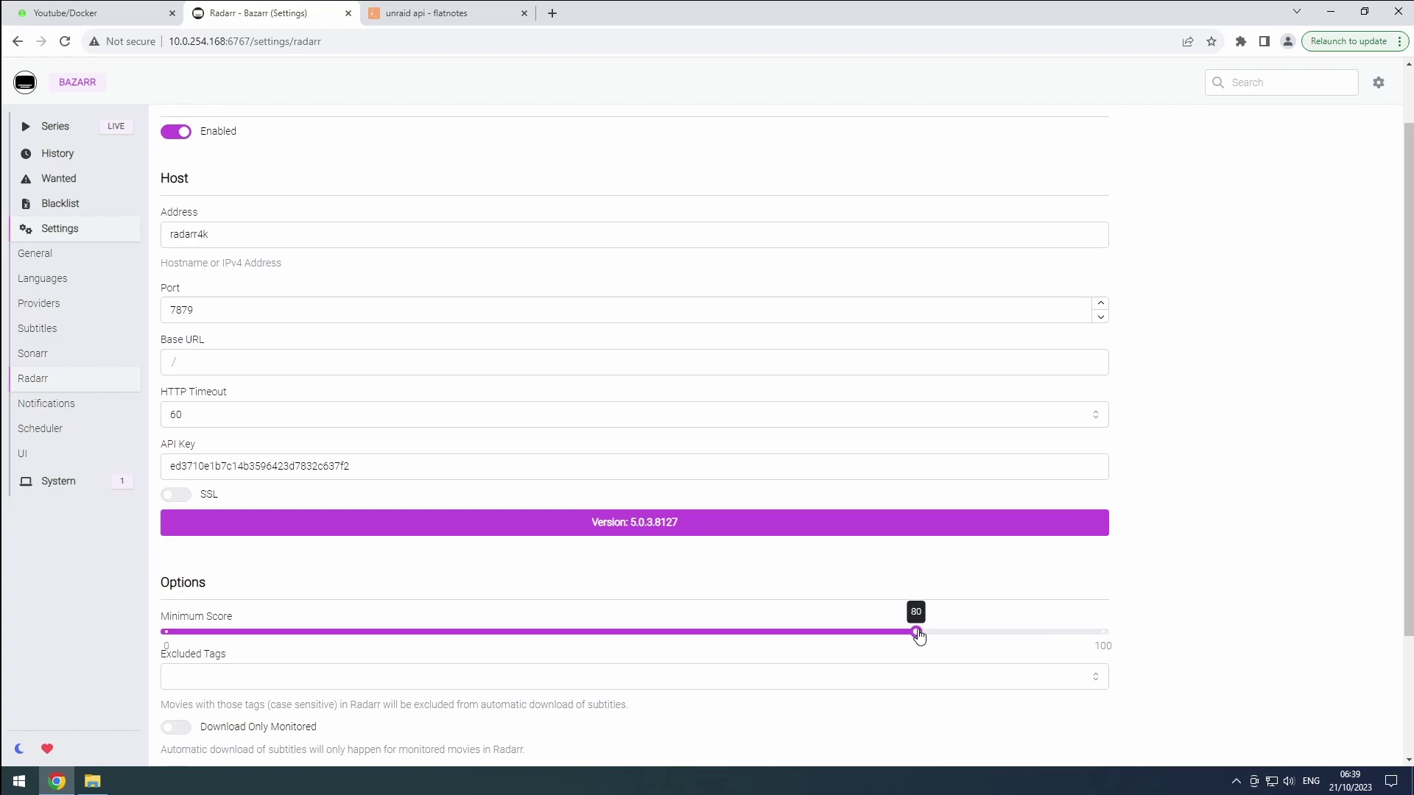
{"action": "scroll", "coordinate": [414, 442], "scroll_direction": "up", "scroll_amount": 1}
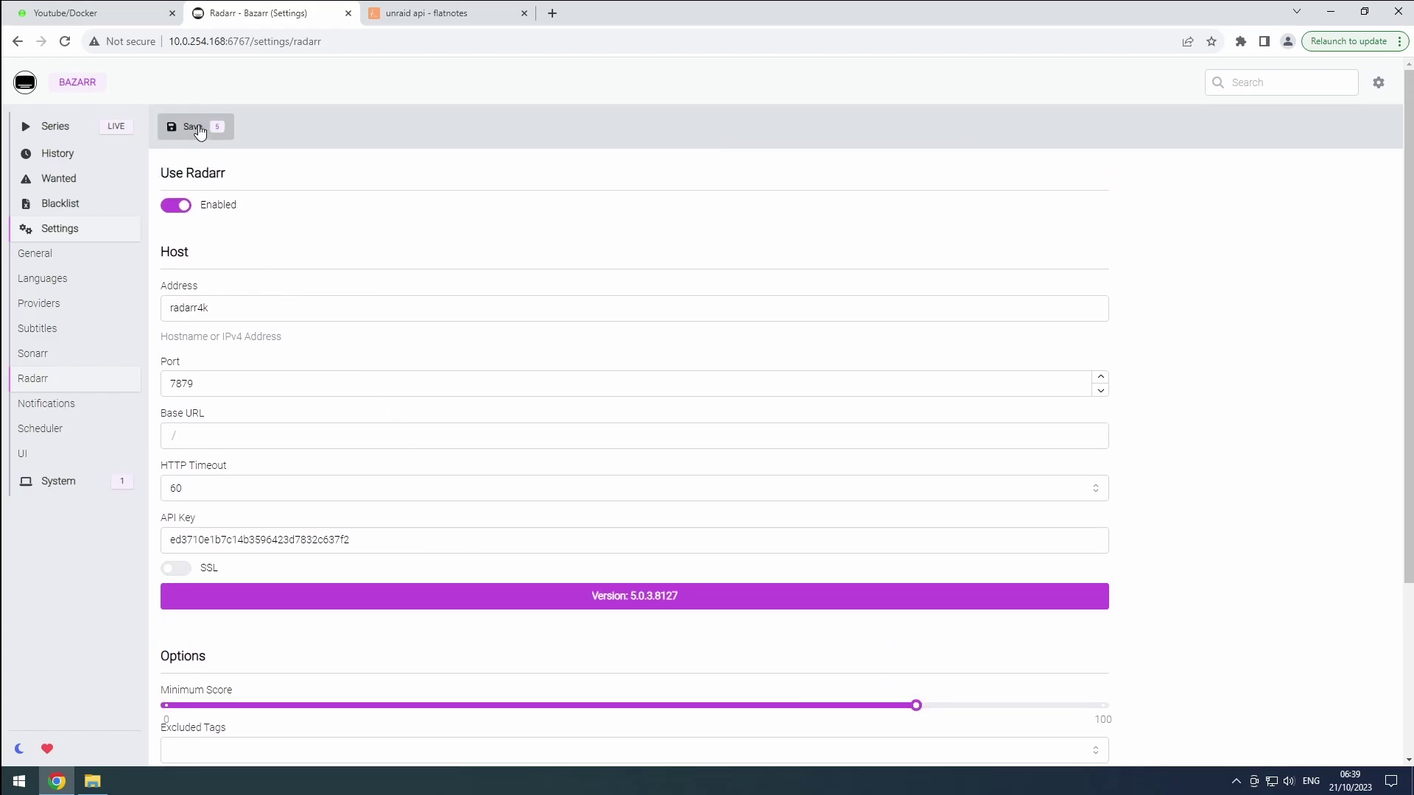